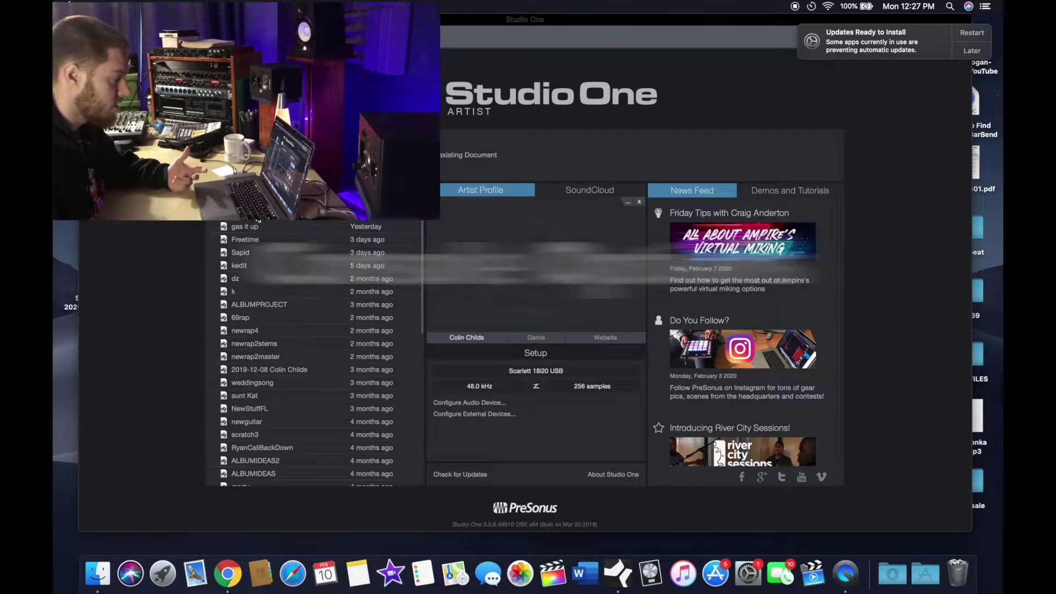
Open the Outtabreath song and detach the mix console into a wider floating window.
left_click(255, 211)
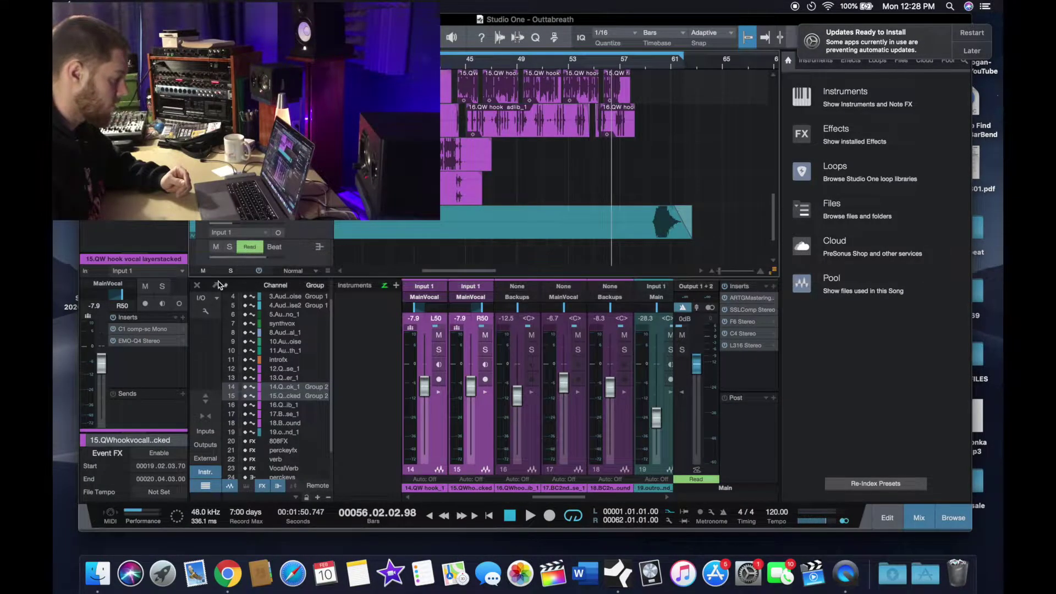
left_click(215, 286)
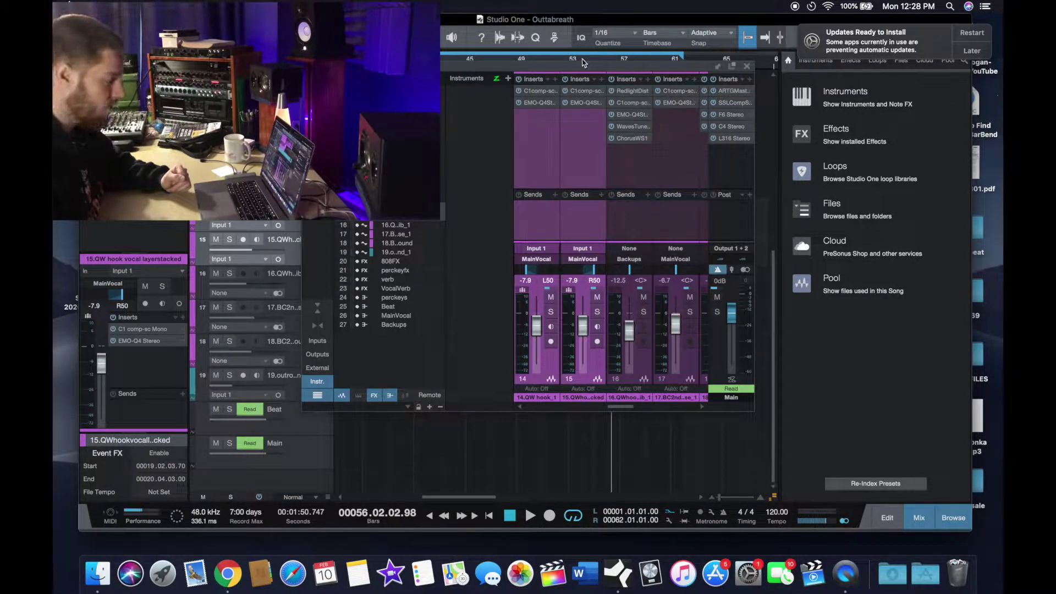
left_click_drag(583, 61, 396, 54)
left_click_drag(561, 86, 913, 88)
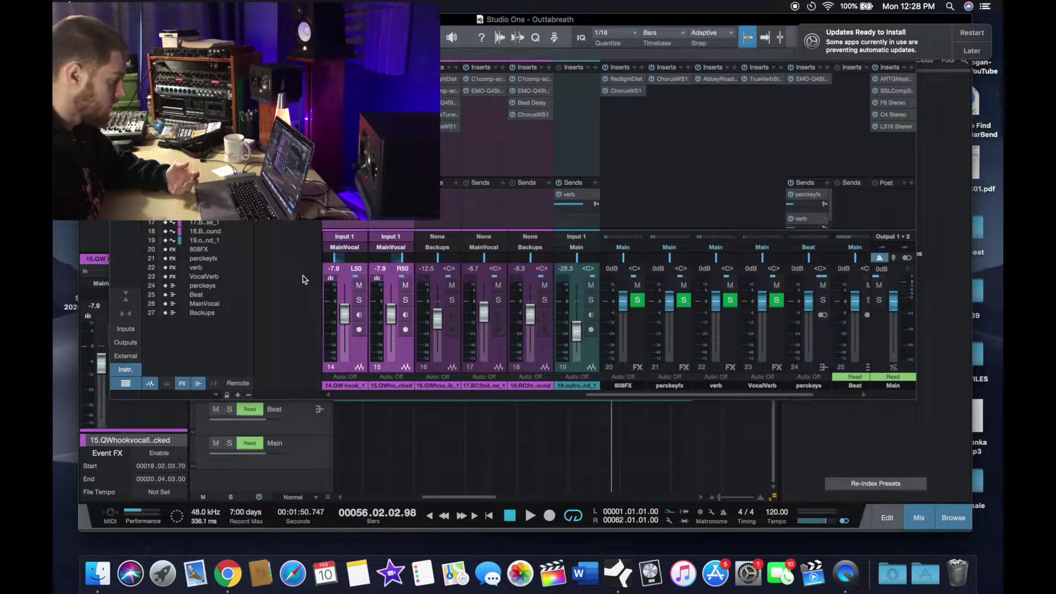
Demonstrate the small and large console sizes in the floating mixer and reduce the width of its window.
left_click(128, 296)
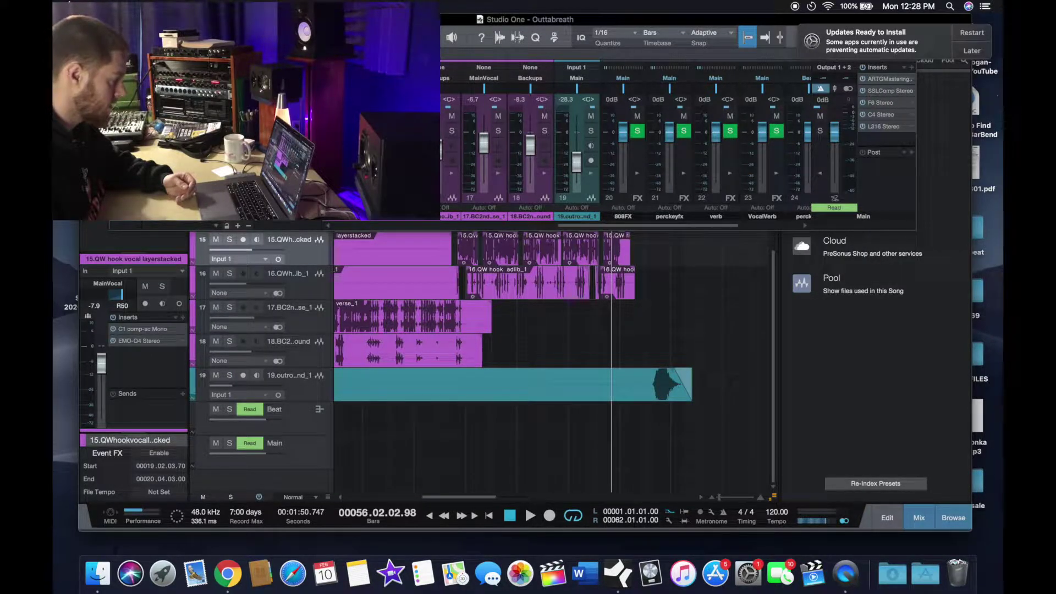
left_click(127, 127)
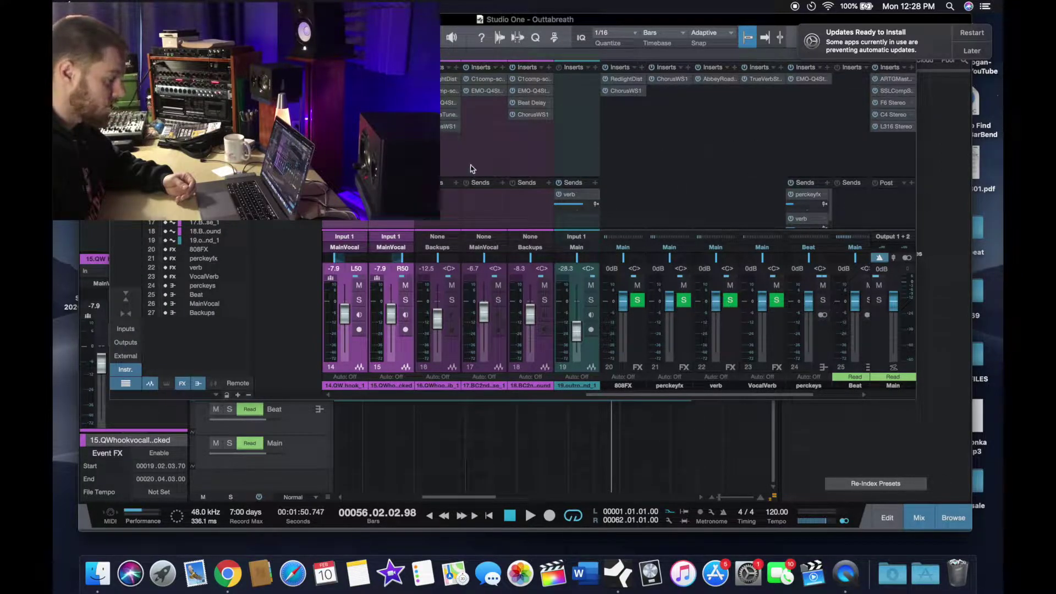
left_click_drag(644, 395, 688, 397)
left_click_drag(917, 189, 743, 192)
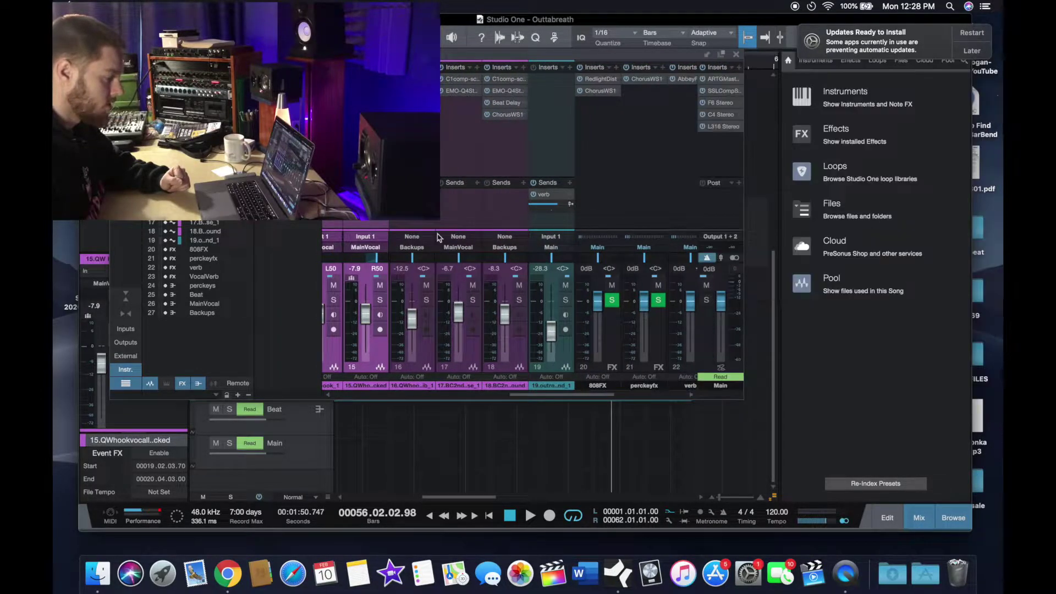
left_click(129, 297)
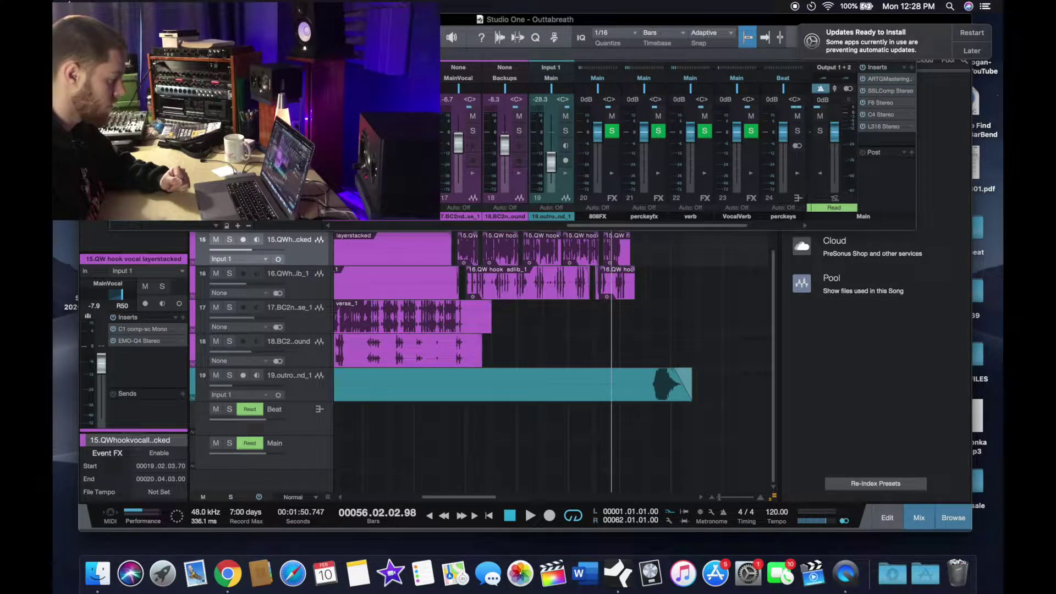
left_click(127, 127)
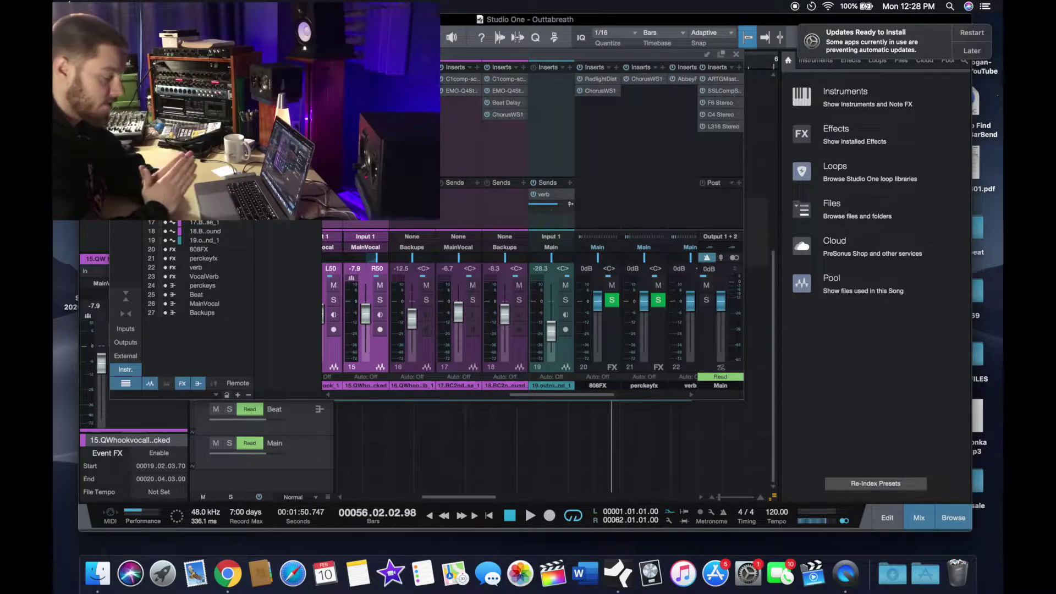
Switch the console channels to narrow and back to wide, toggling the small console size in between.
left_click(126, 314)
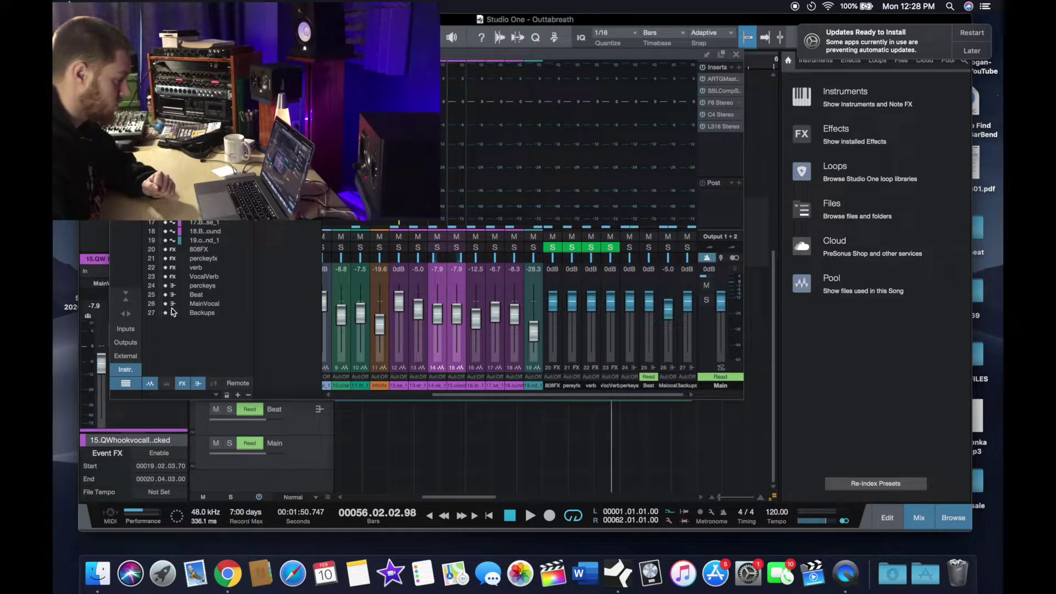
left_click(132, 301)
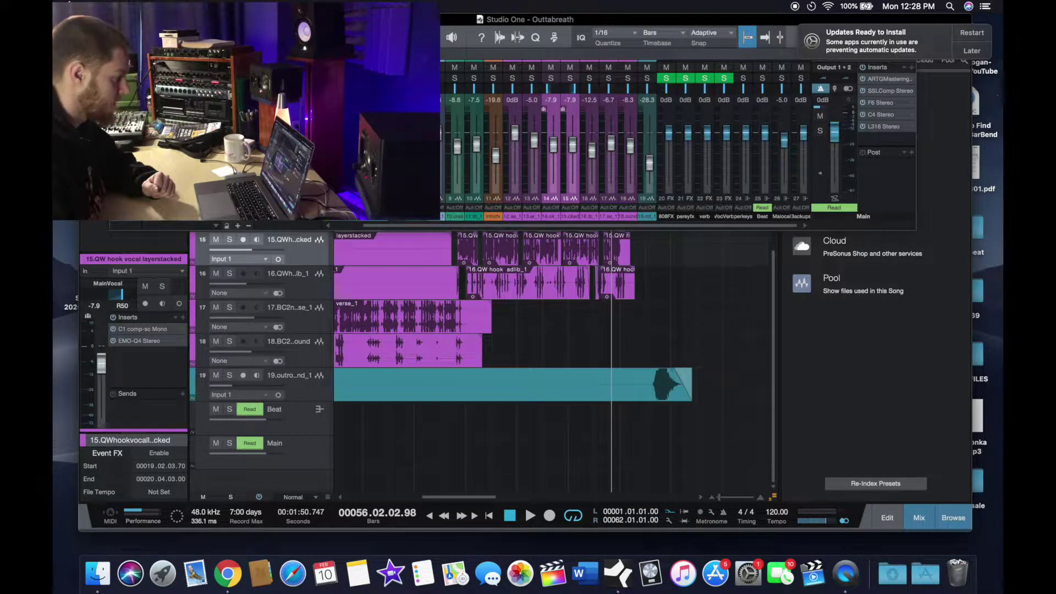
left_click(126, 127)
left_click_drag(500, 55, 531, 99)
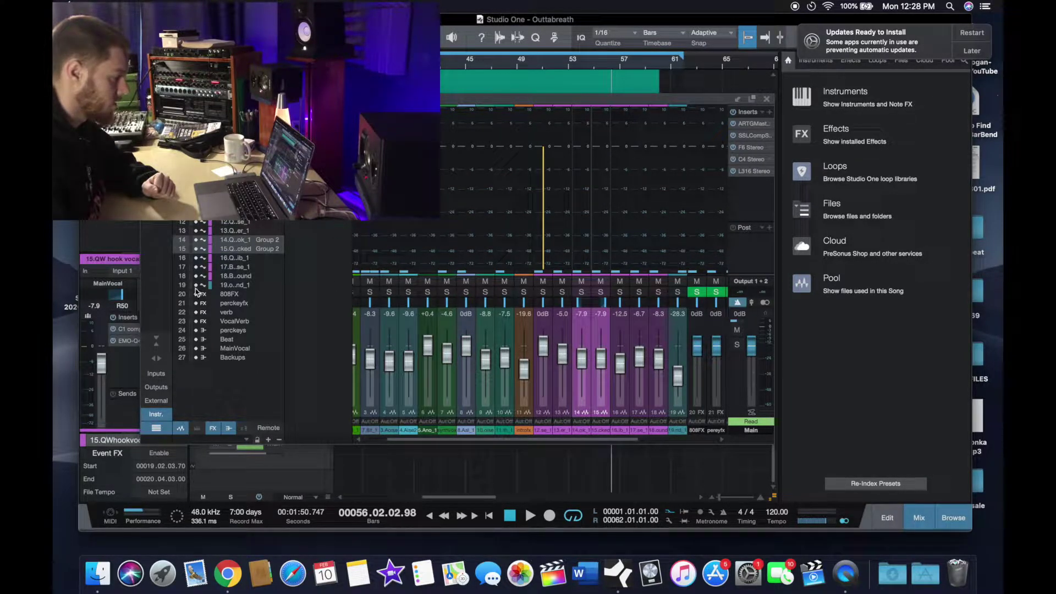
left_click(161, 341)
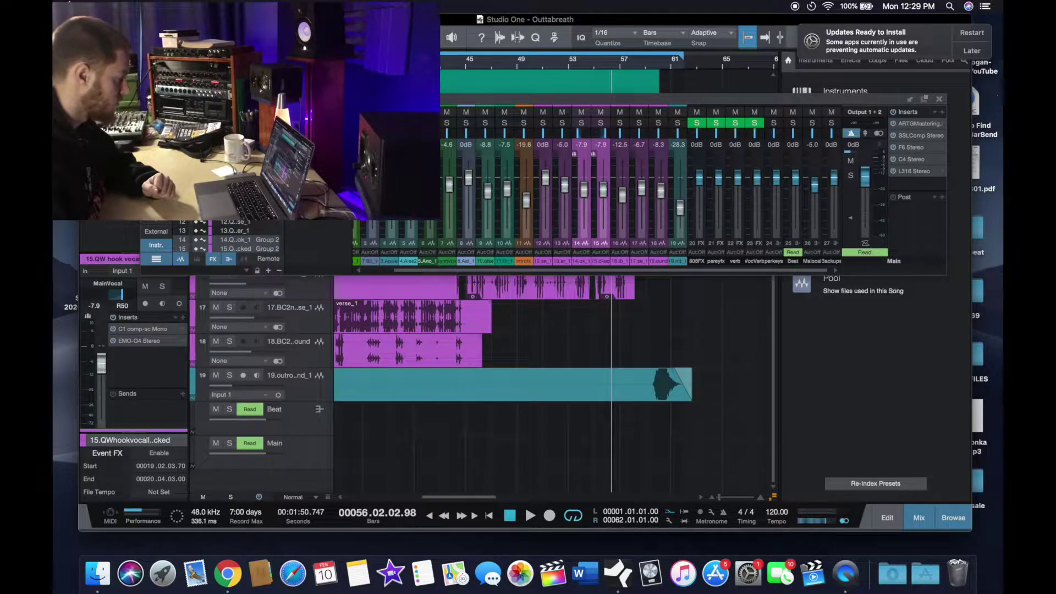
left_click(157, 172)
left_click(160, 358)
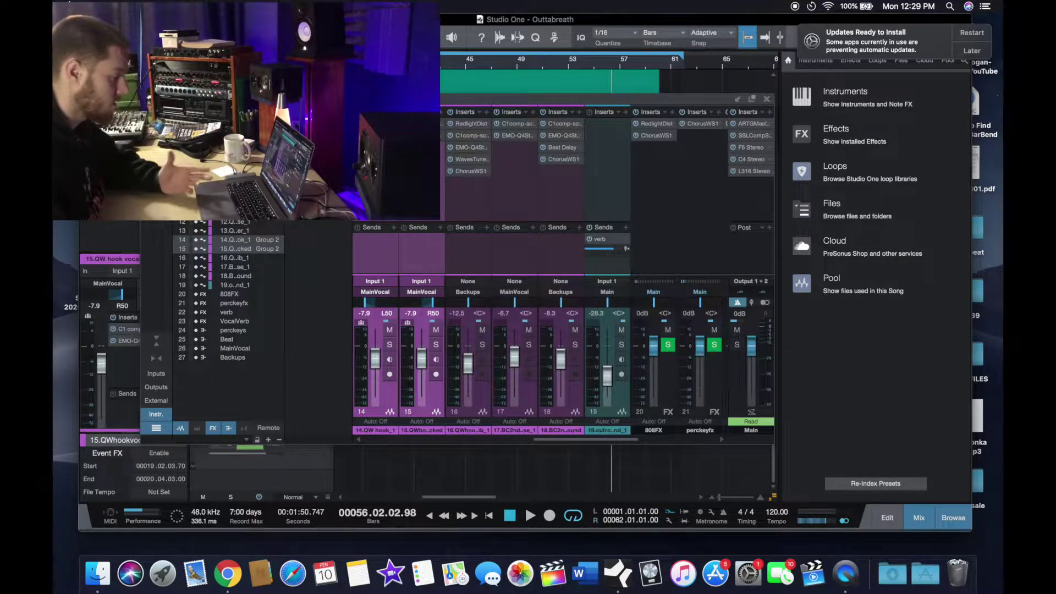
left_click_drag(352, 99, 368, 122)
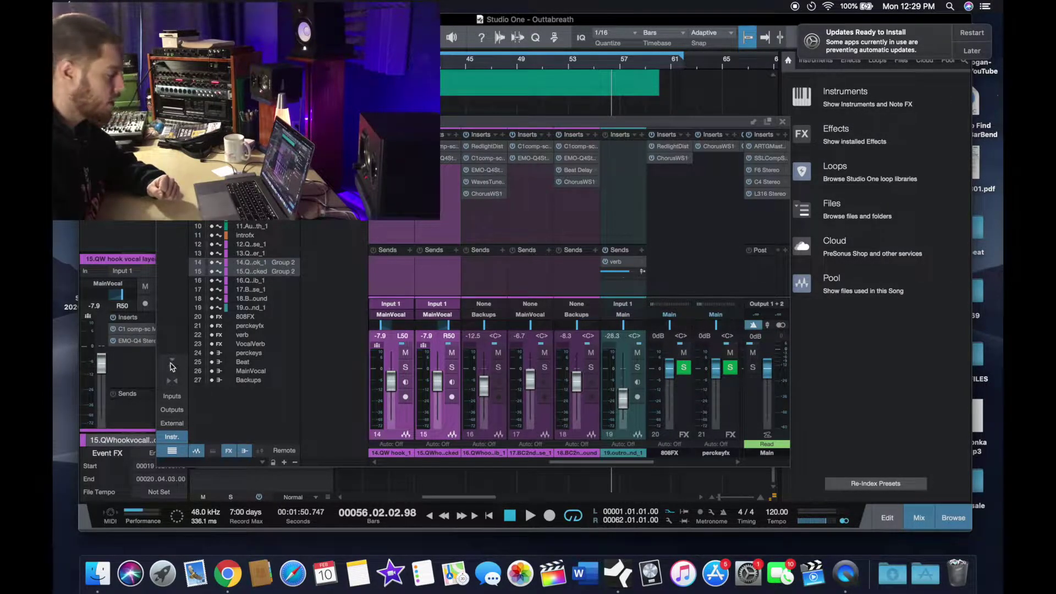
Dock the mix console into the main window and detach it again, twice in a row.
left_click(754, 122)
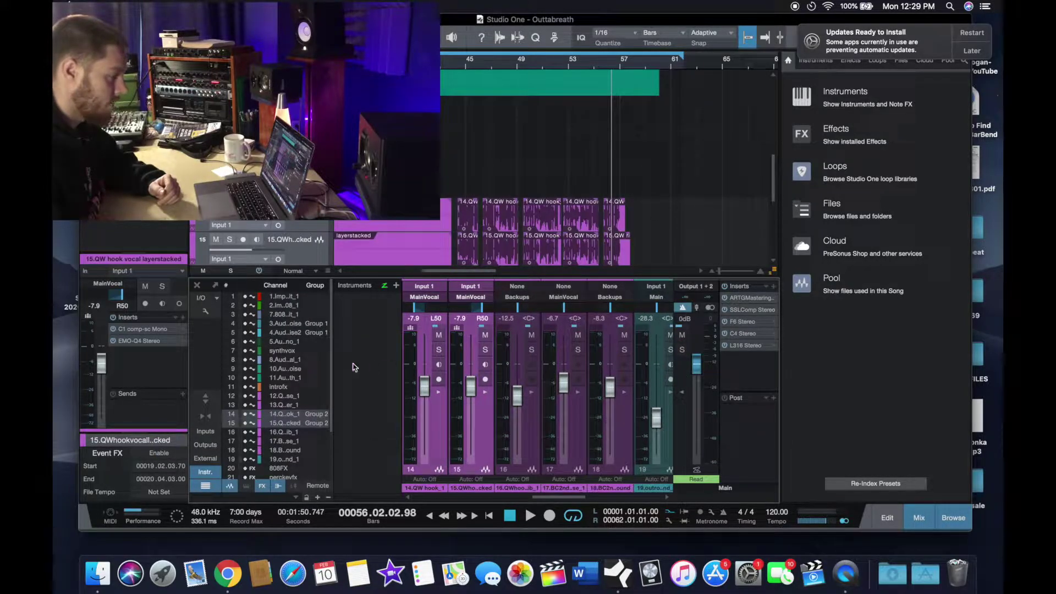
left_click(217, 286)
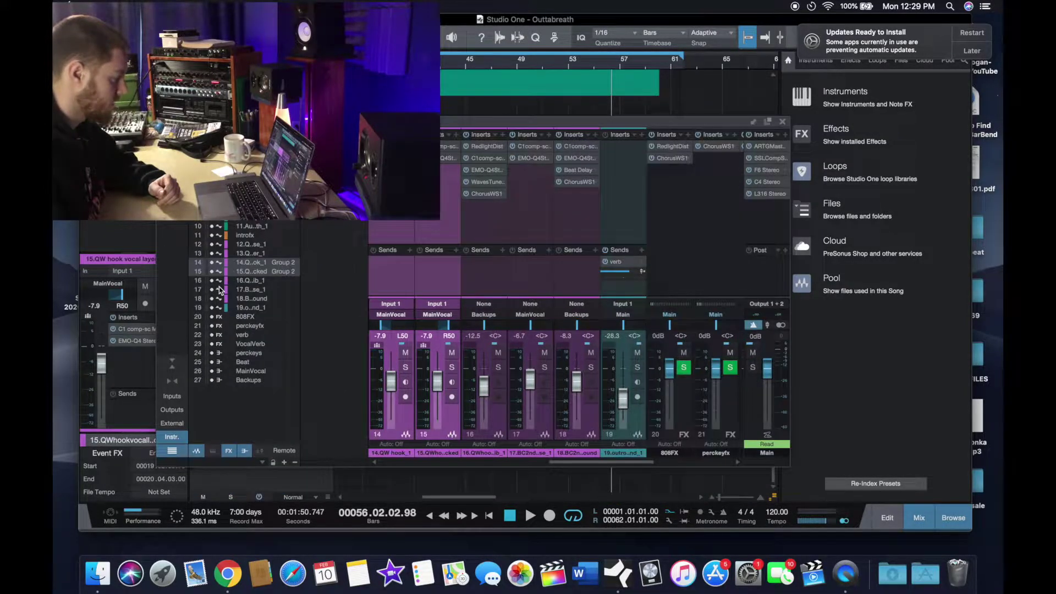
left_click(755, 122)
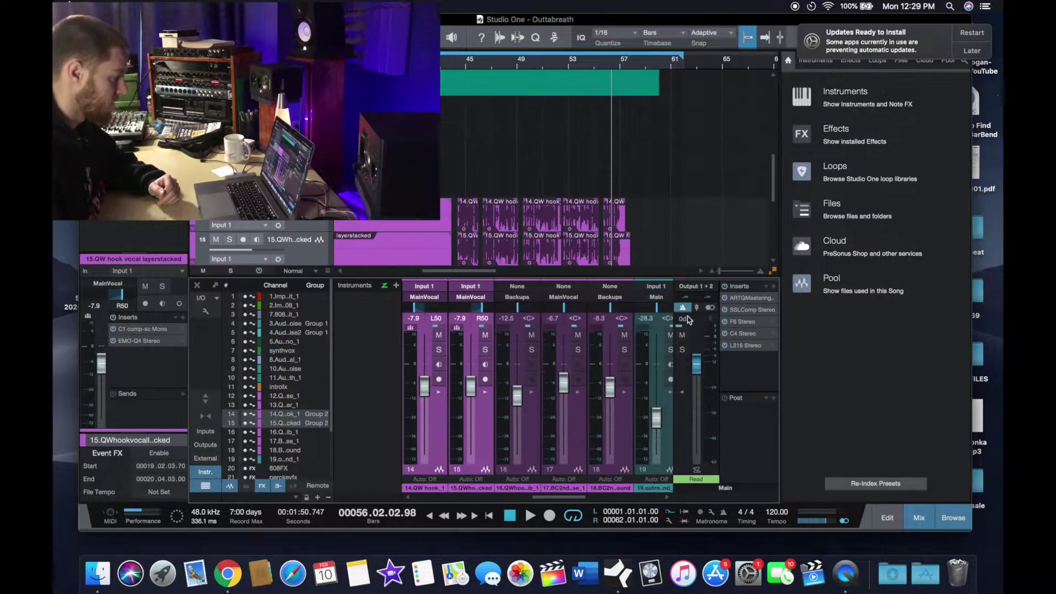
left_click(216, 285)
Maximize the floating mix console and postpone the system update reminder until tomorrow.
left_click(770, 122)
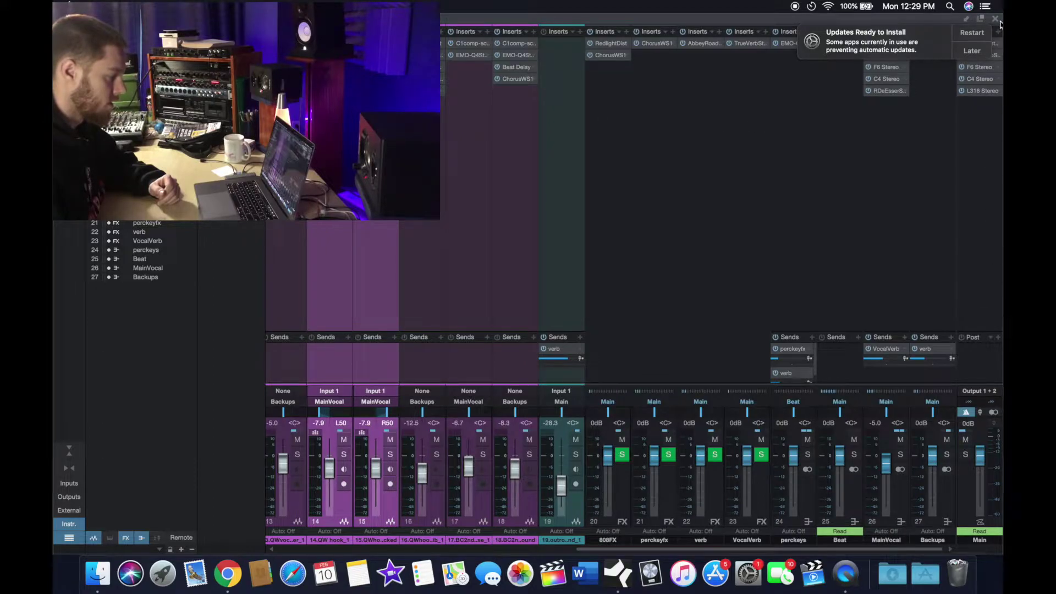
left_click(972, 51)
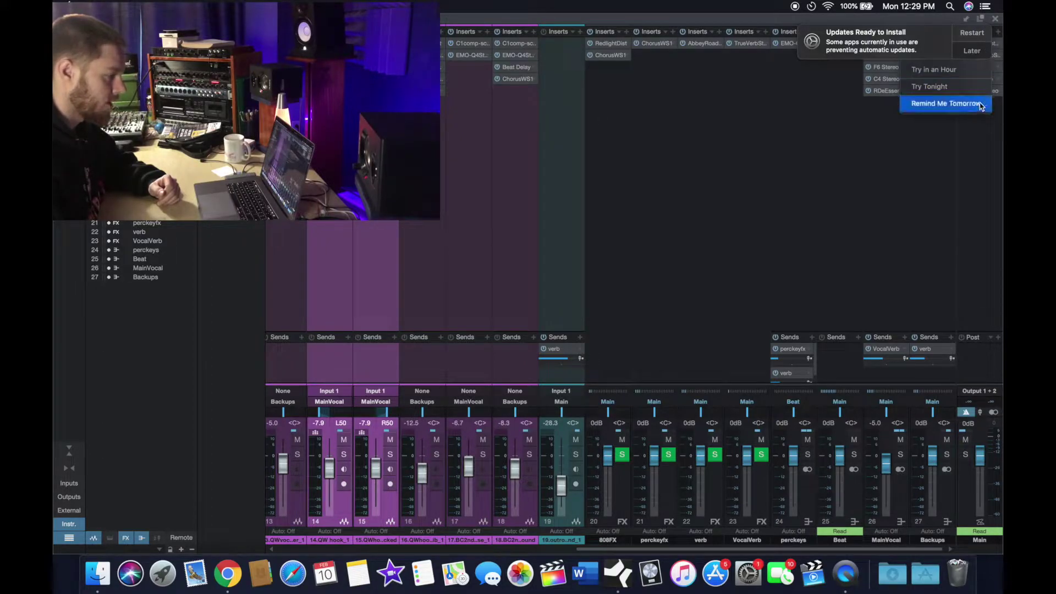
left_click(946, 101)
Return the maximized mix console to its docked place in the main window and close it.
left_click(982, 20)
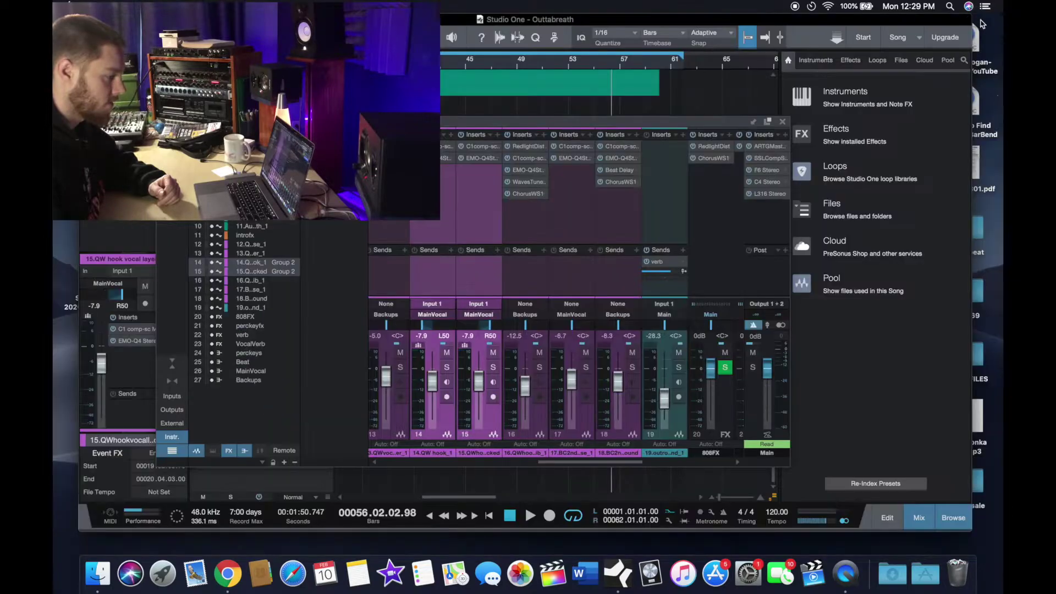
left_click_drag(703, 122, 621, 270)
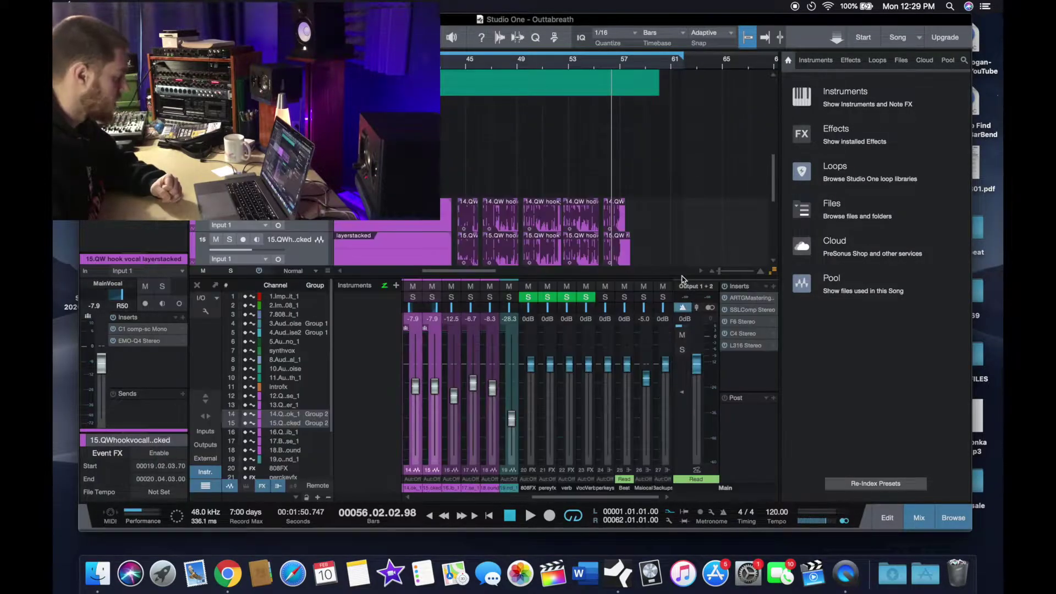
left_click(197, 285)
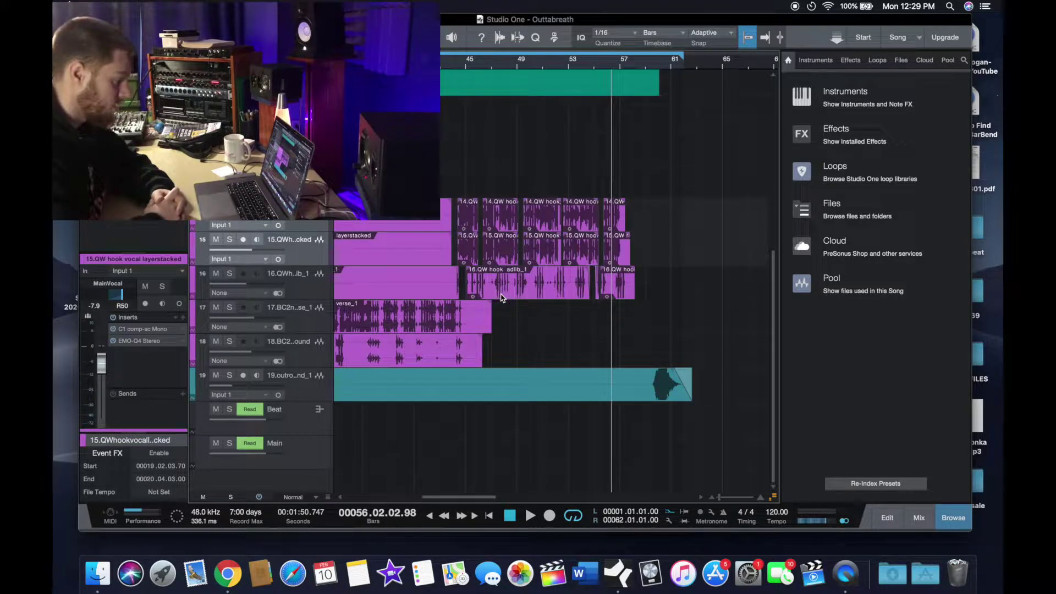
Enlarge the waveform display of the instrumental tracks in the arrangement and shrink it back down.
scroll(502, 298, "up", 6)
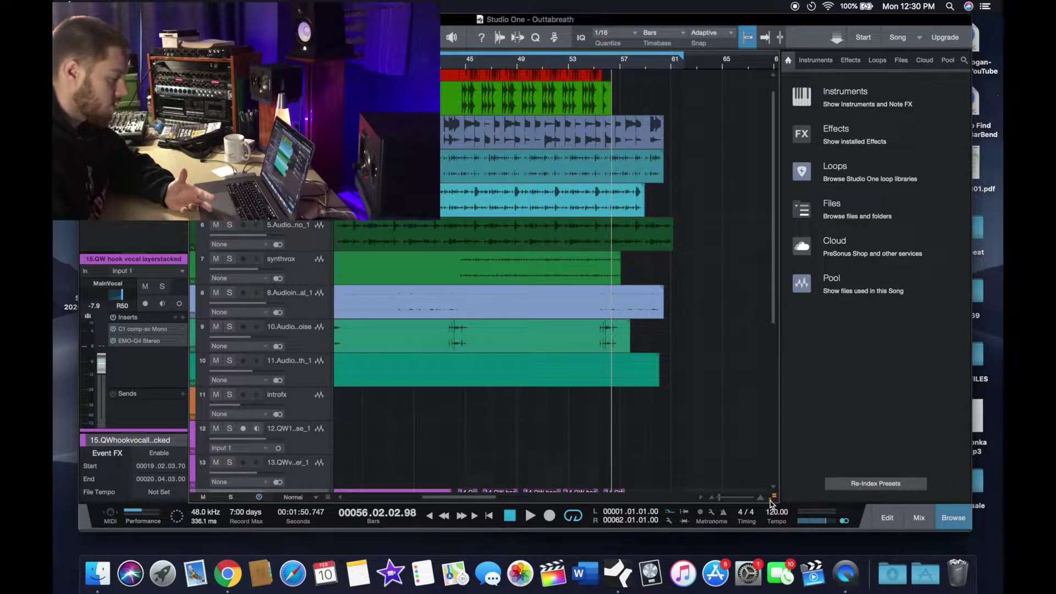
left_click_drag(772, 502, 778, 310)
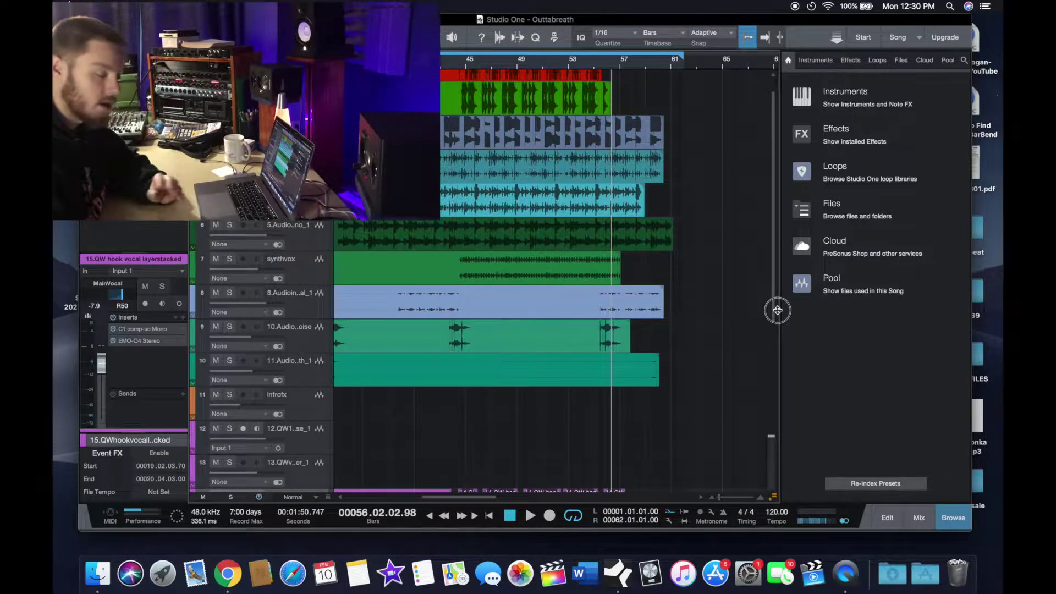
left_click_drag(778, 310, 780, 500)
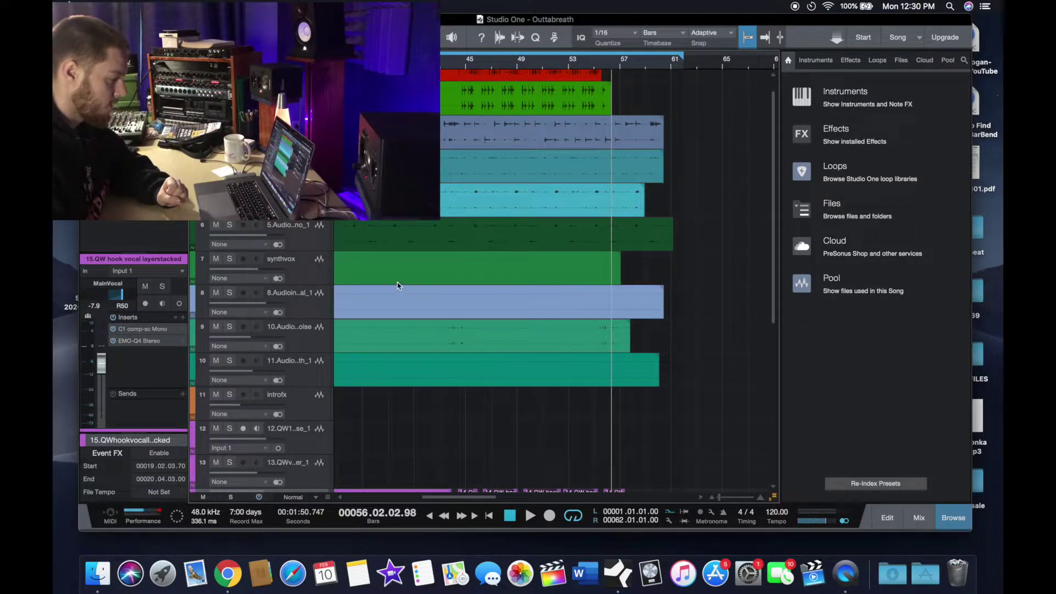
Select the audio event on the 8.Audio intro vocal_1 track and magnify the waveforms vertically in the arrangement.
left_click(518, 293)
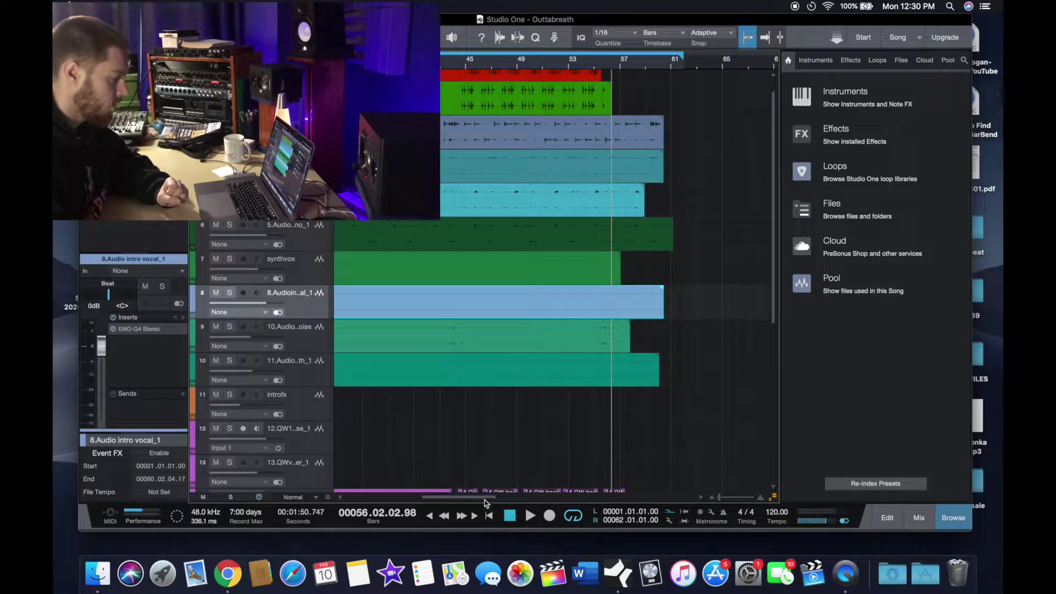
left_click_drag(486, 498, 457, 498)
left_click(463, 289)
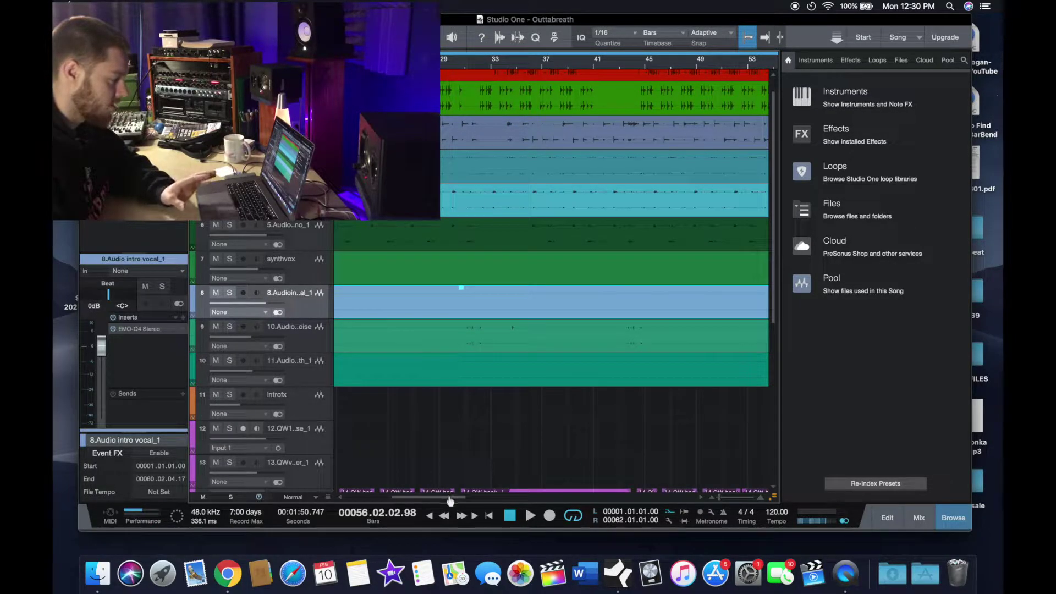
left_click_drag(450, 498, 460, 498)
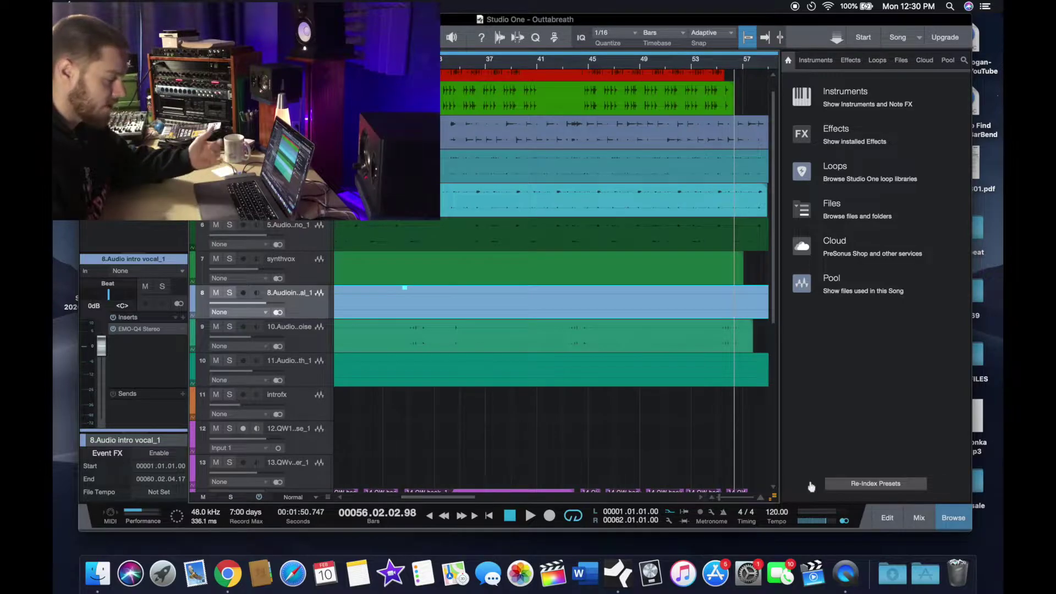
left_click_drag(772, 499, 783, 309)
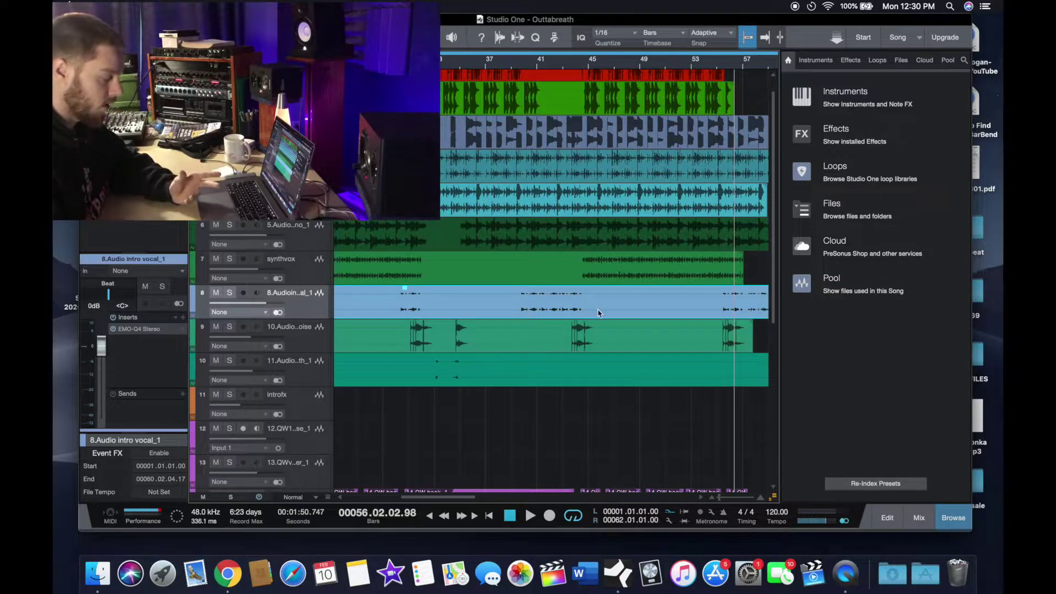
mouse_move(445, 497)
left_mouse_down()
mouse_move(418, 498)
mouse_move(445, 499)
mouse_move(433, 499)
left_mouse_up()
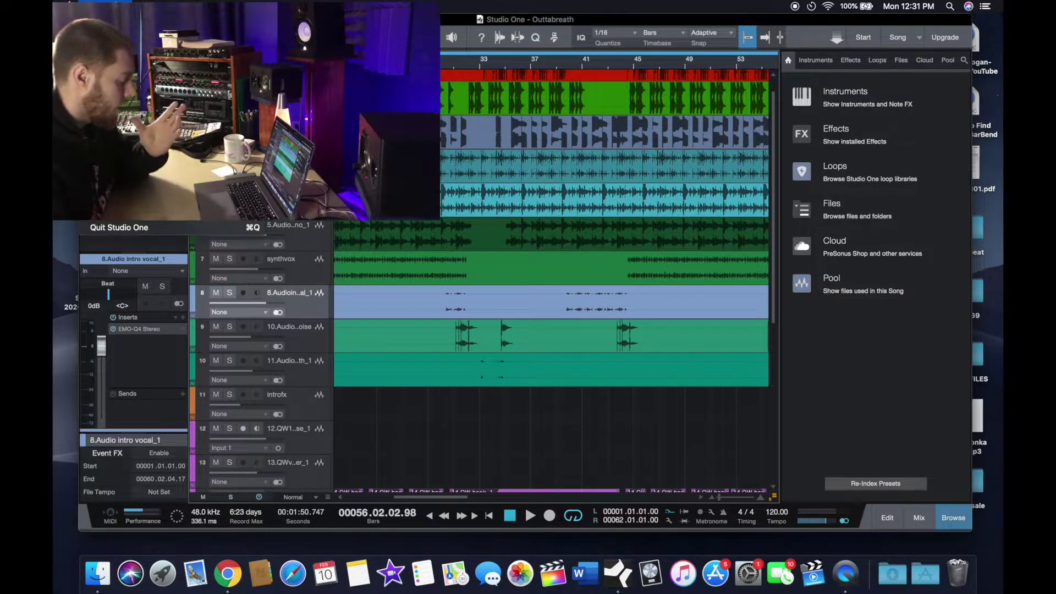
Open the keyboard shortcut settings in the preferences and look through the list of assignable commands.
key("super+comma")
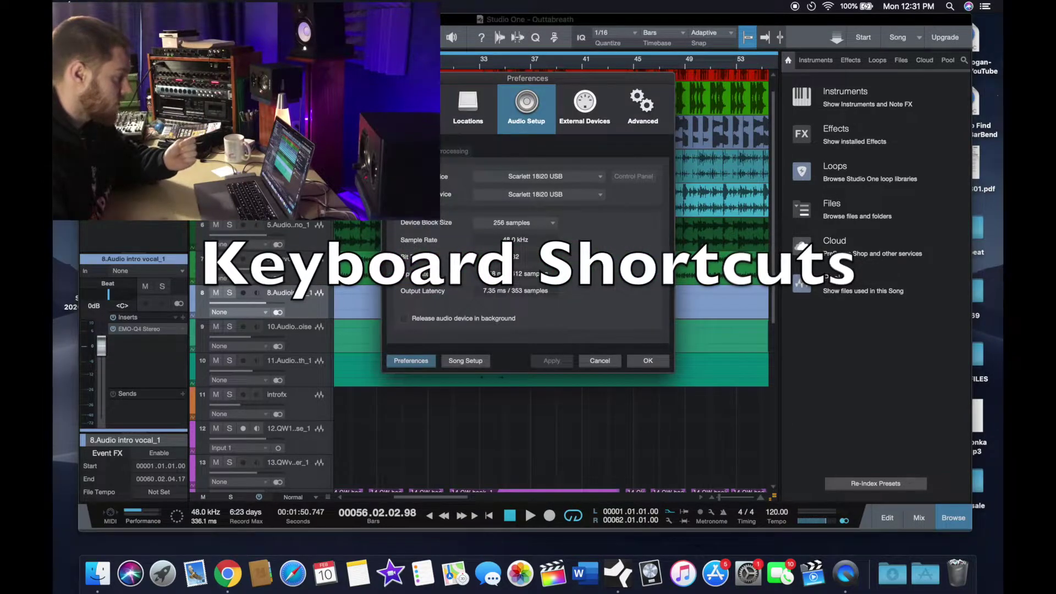
left_click(452, 116)
left_click(411, 113)
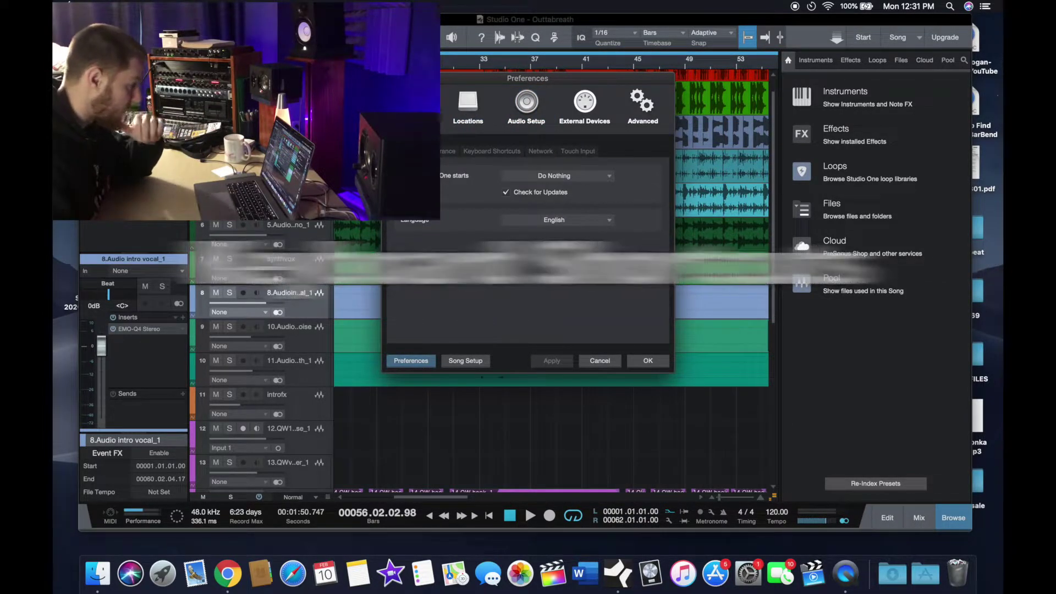
left_click(492, 151)
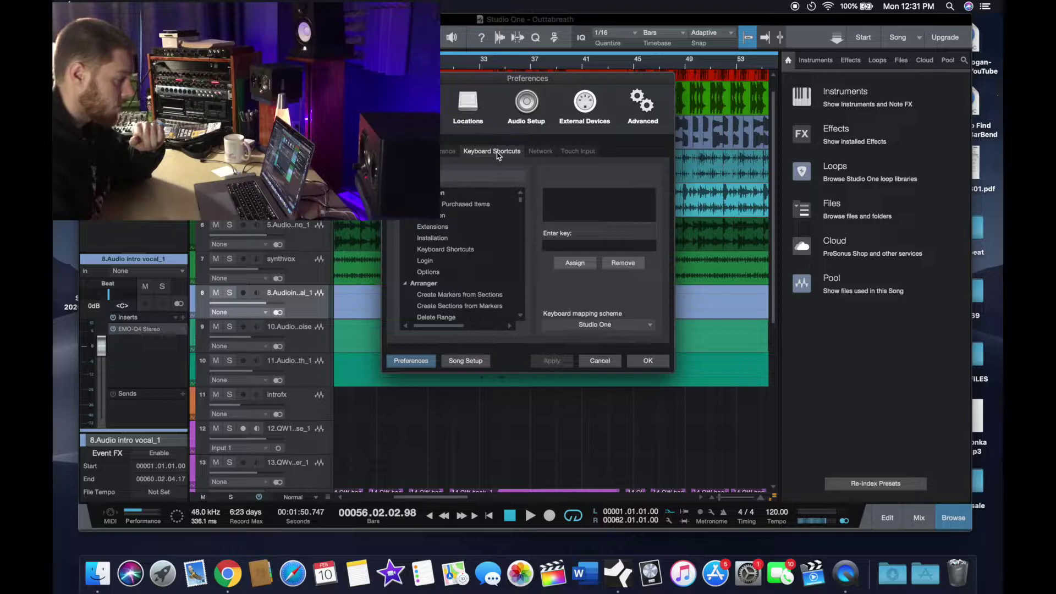
scroll(489, 214, "down", 10)
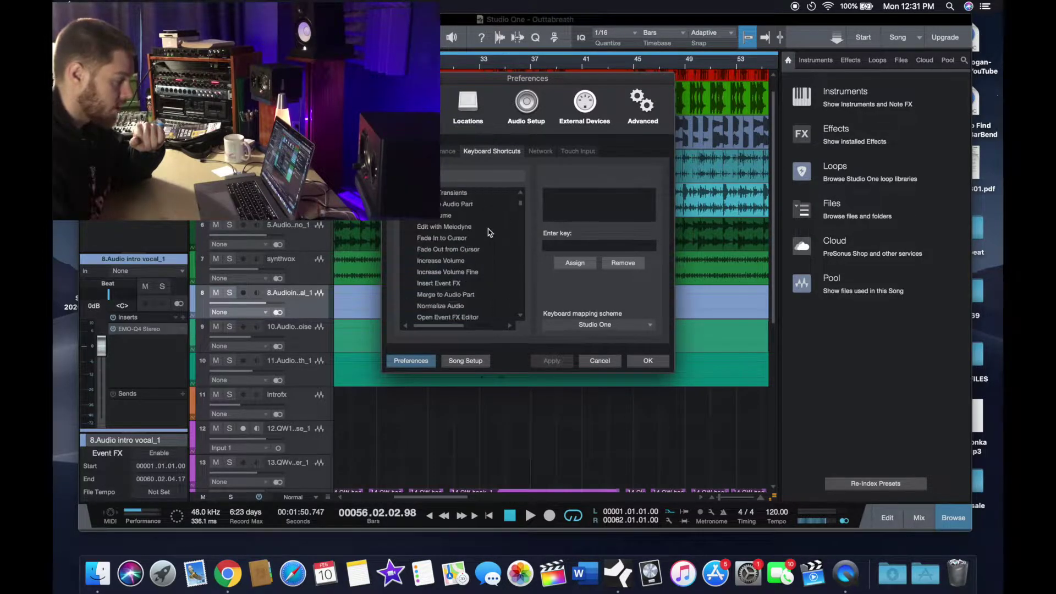
scroll(489, 233, "down", 10)
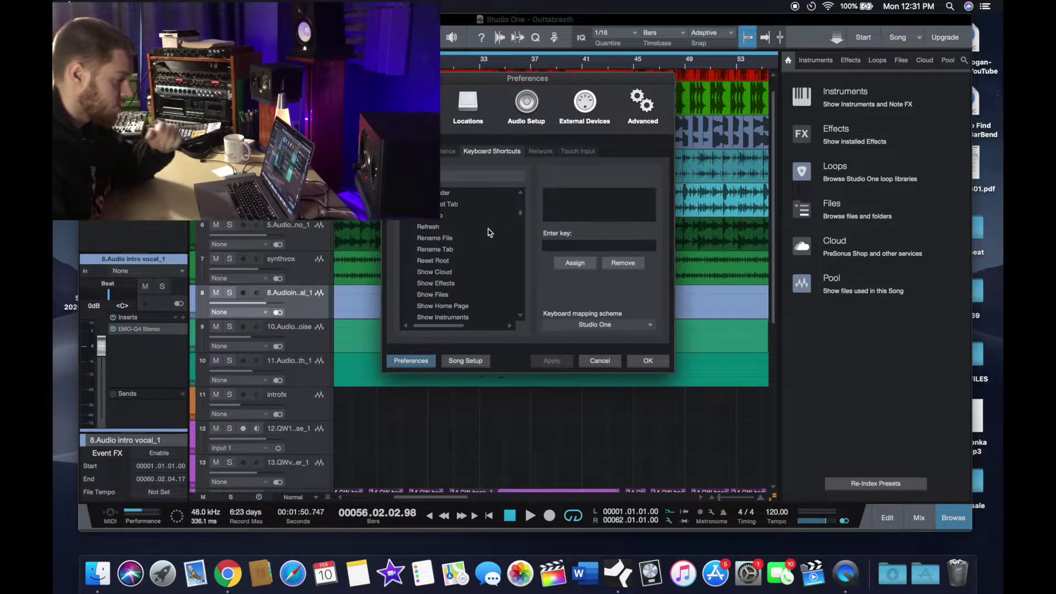
scroll(506, 228, "up", 15)
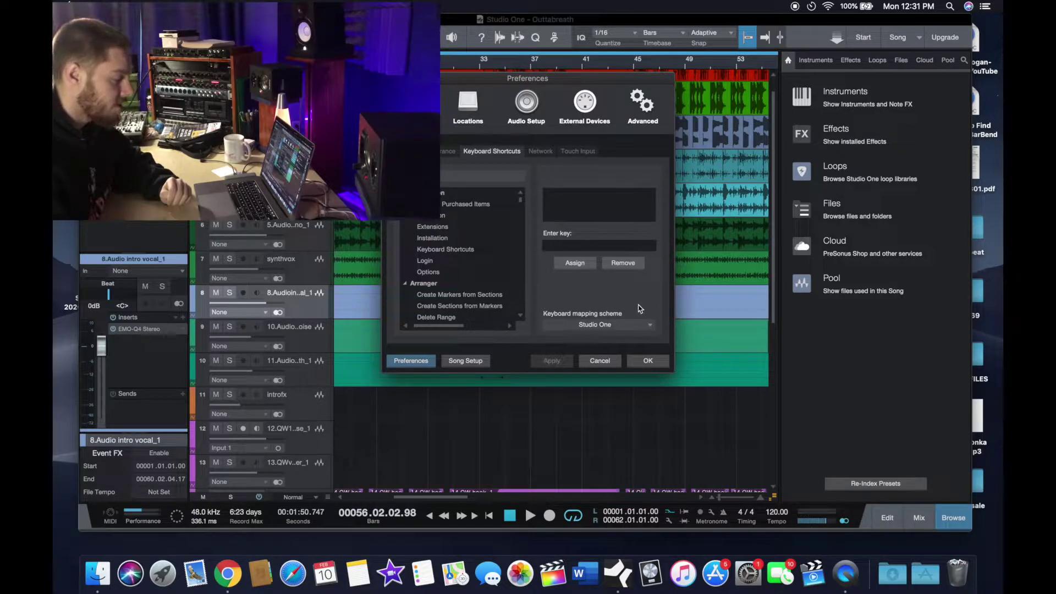
Start importing a keyboard mapping scheme from a file and cancel the file selection.
left_click(652, 330)
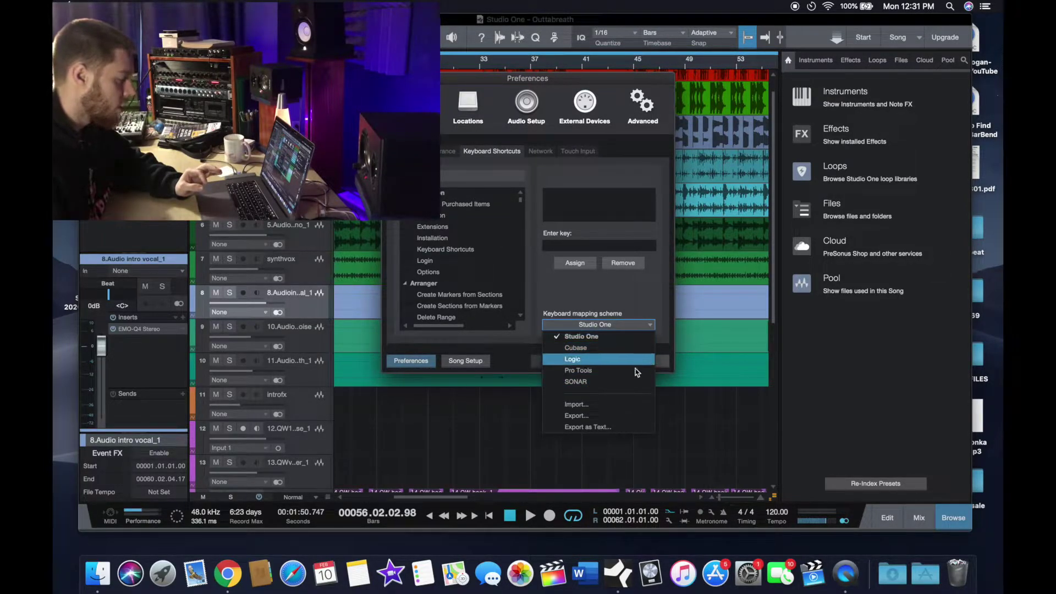
left_click(615, 405)
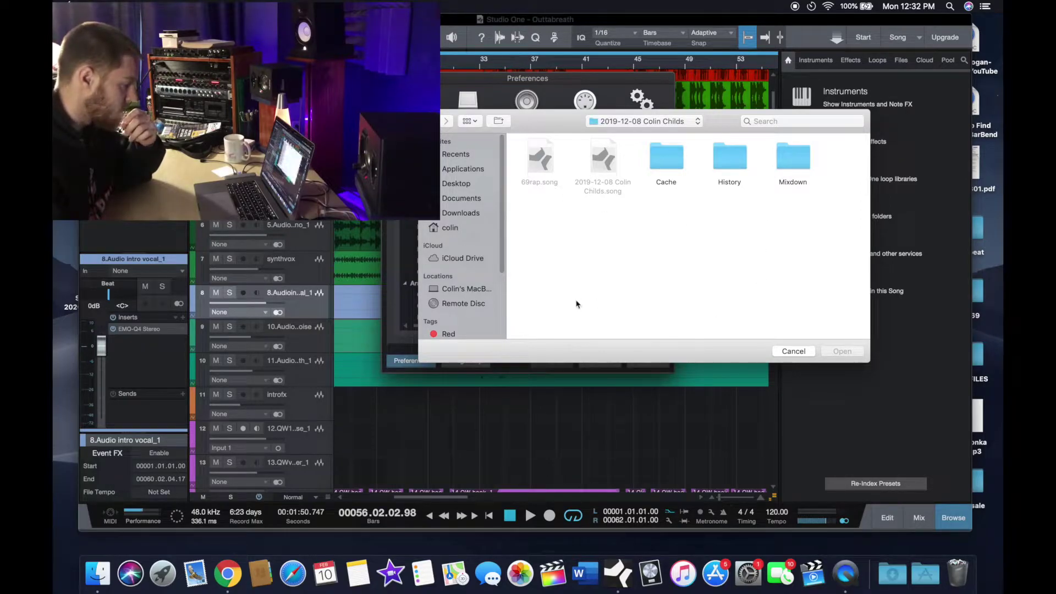
left_click(806, 351)
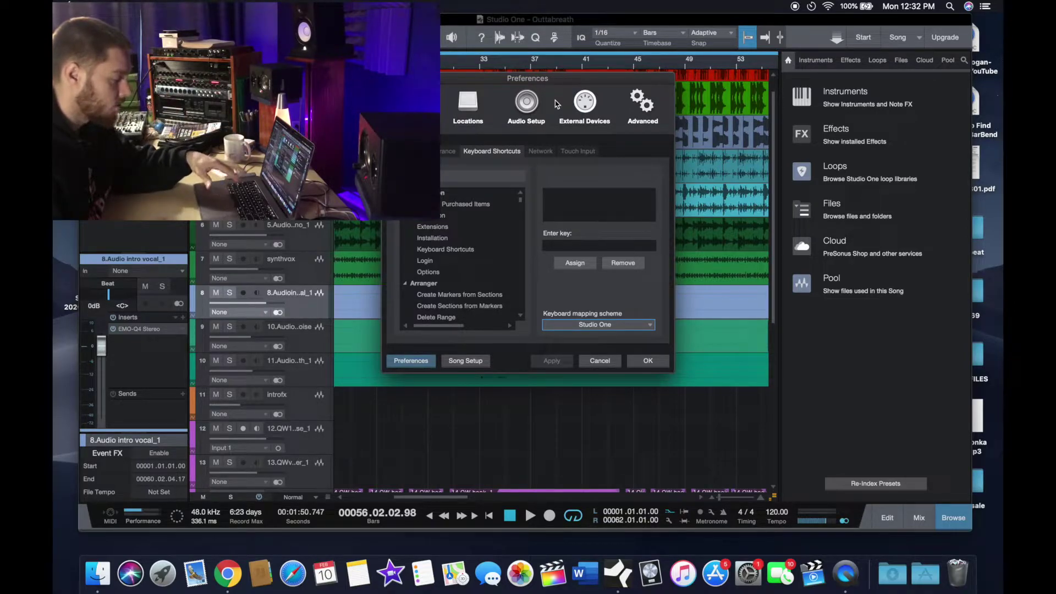
Reselect the Studio One keyboard mapping scheme, decline reverting to it, and close the preferences without changes.
left_click(626, 324)
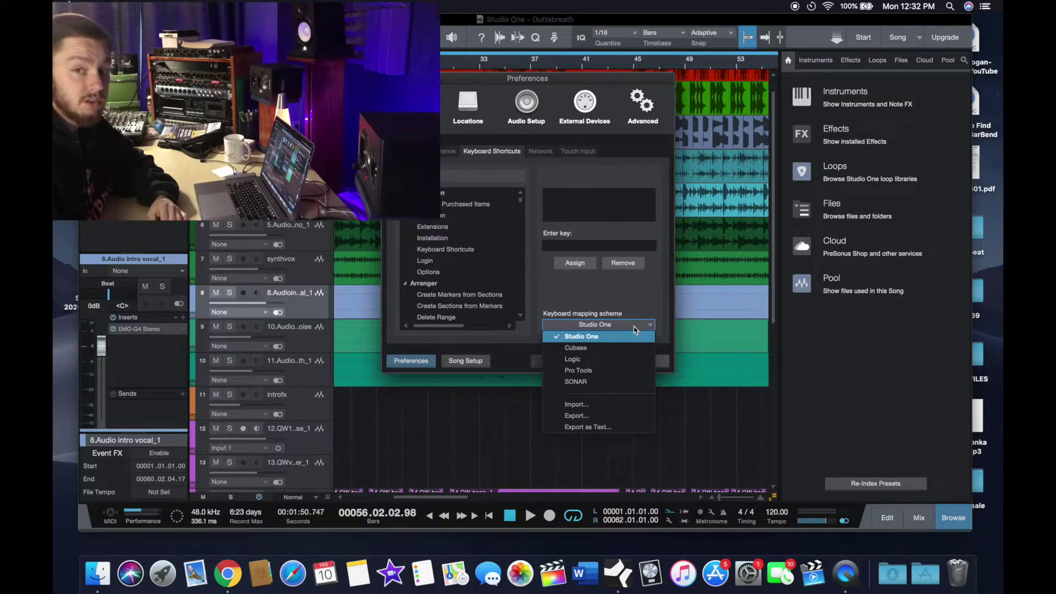
left_click(603, 338)
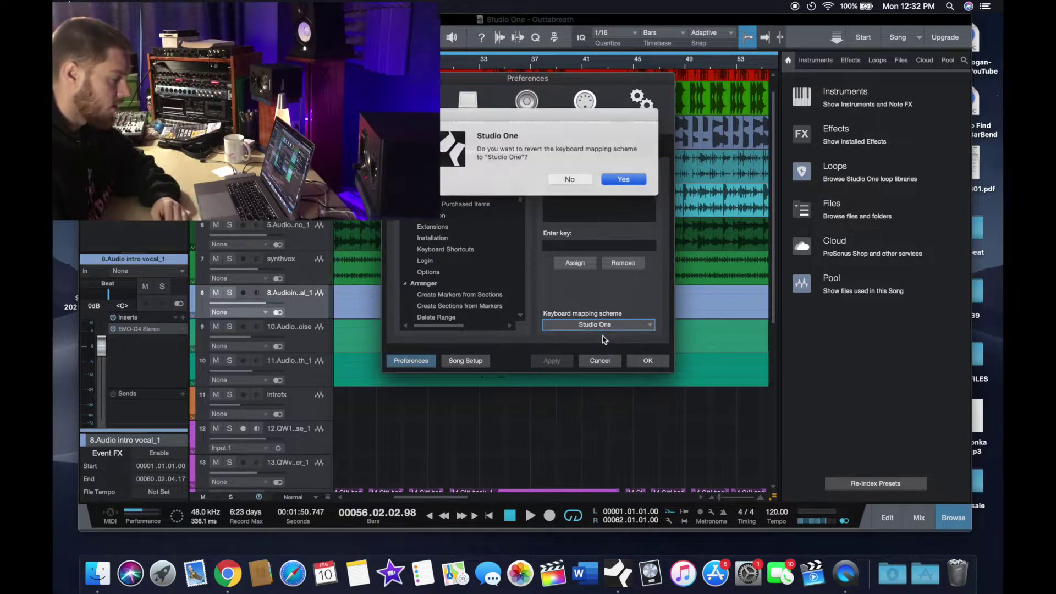
left_click(583, 179)
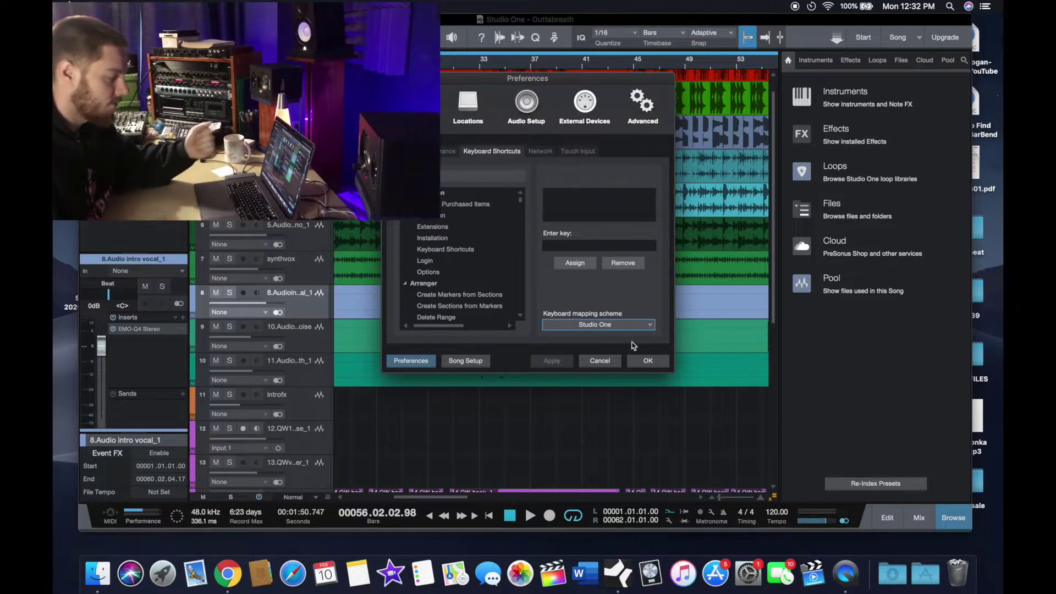
left_click(599, 361)
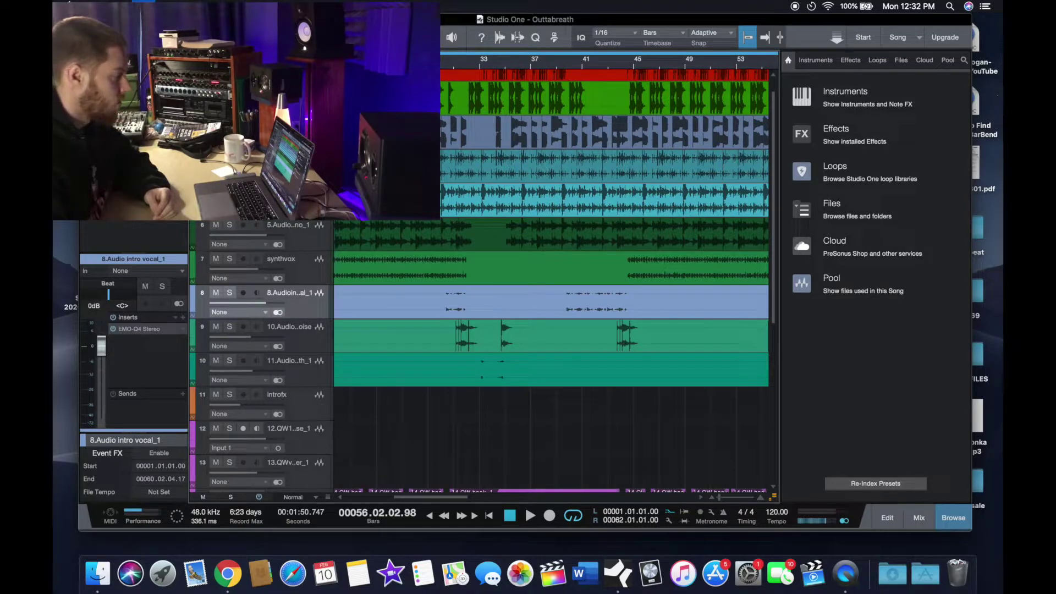
Create a new empty song with the default settings and add 5 mono audio tracks using Input 1.
key("super+n")
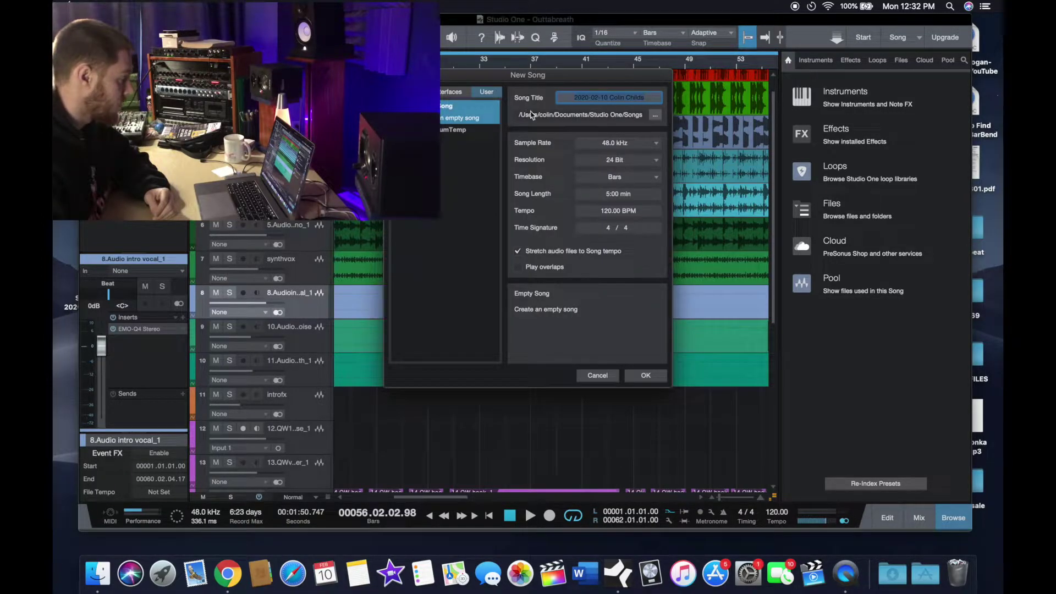
key("Return")
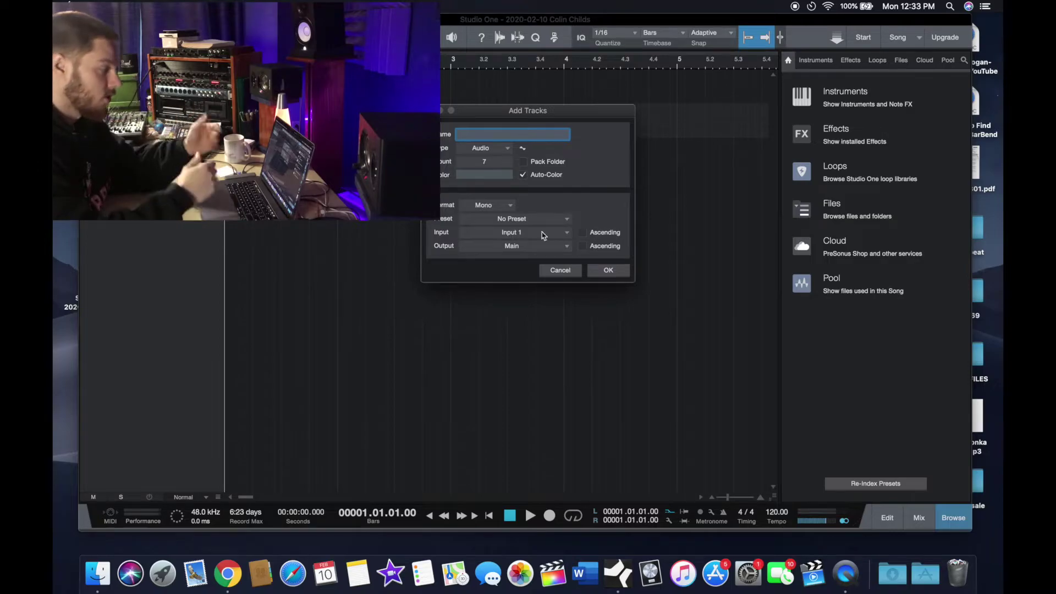
left_click(484, 161)
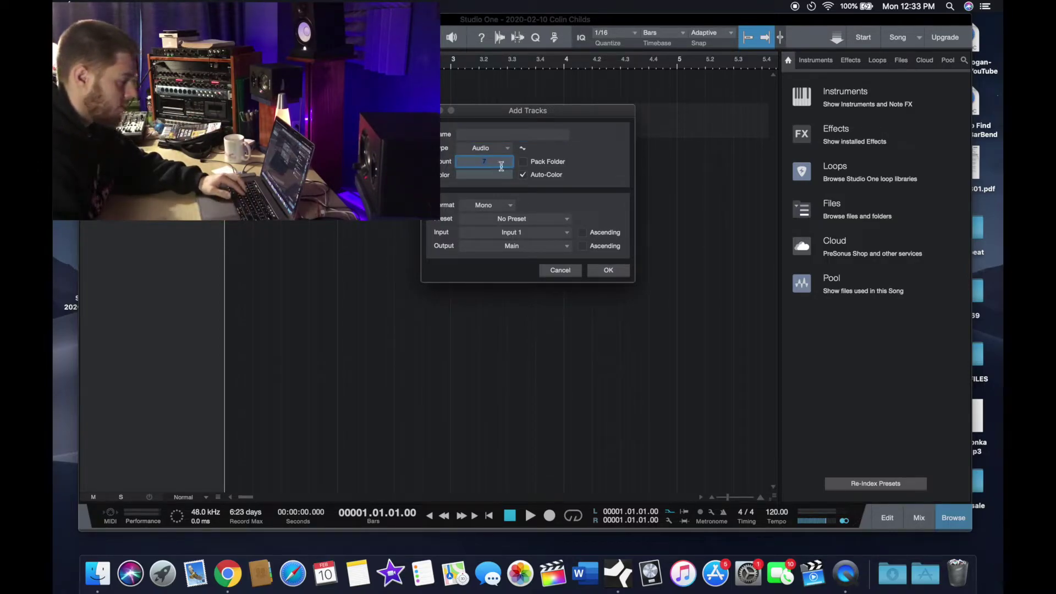
type("5")
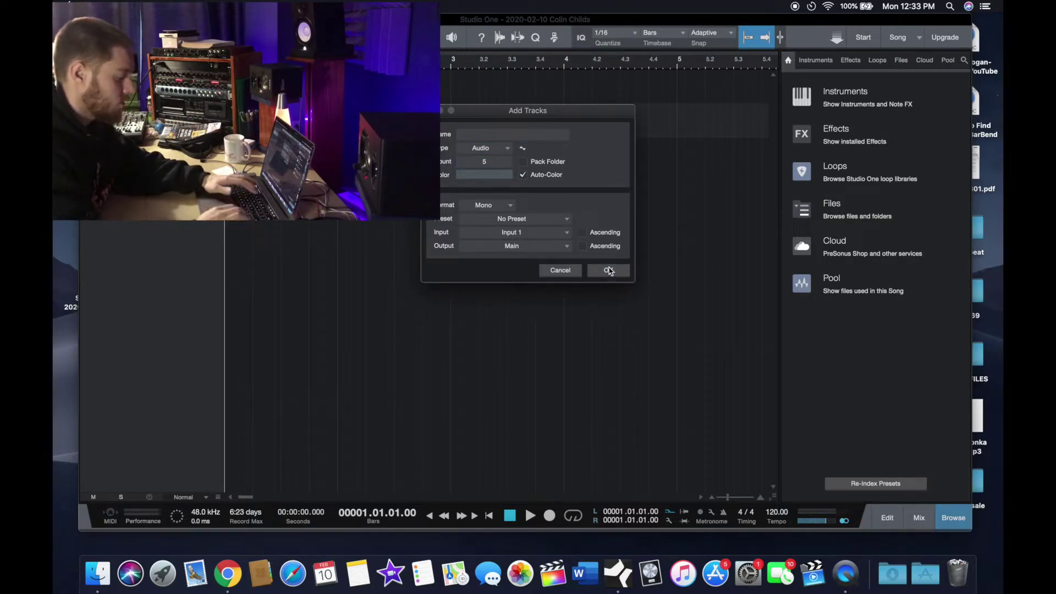
left_click(609, 270)
Show the mix console and insert the Abbey Road Chambers reverb on Track 4, closing the plug-in window and collapsing the channel.
left_click(191, 261)
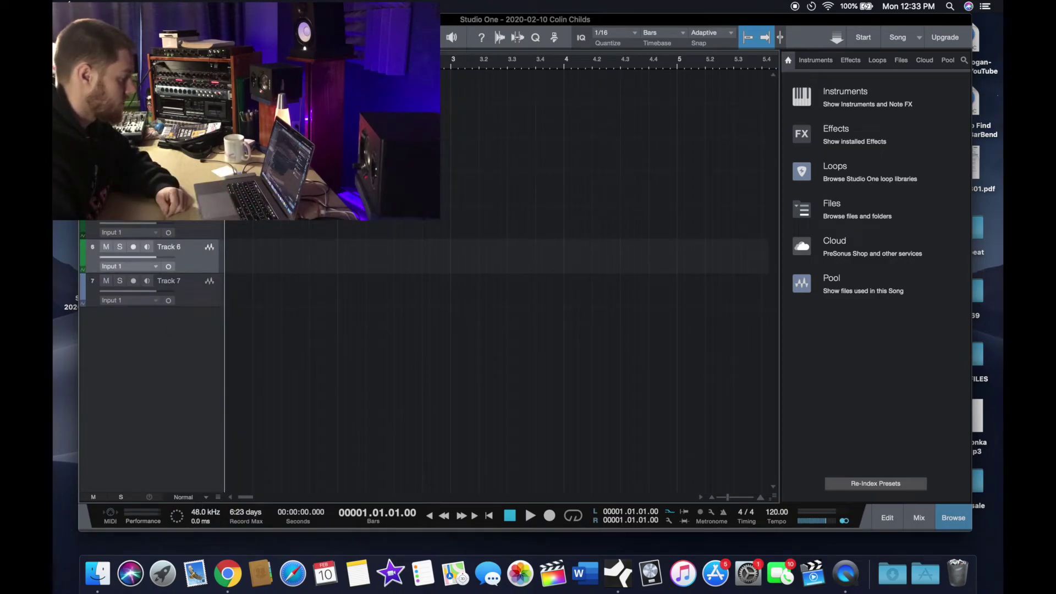
left_click(190, 192)
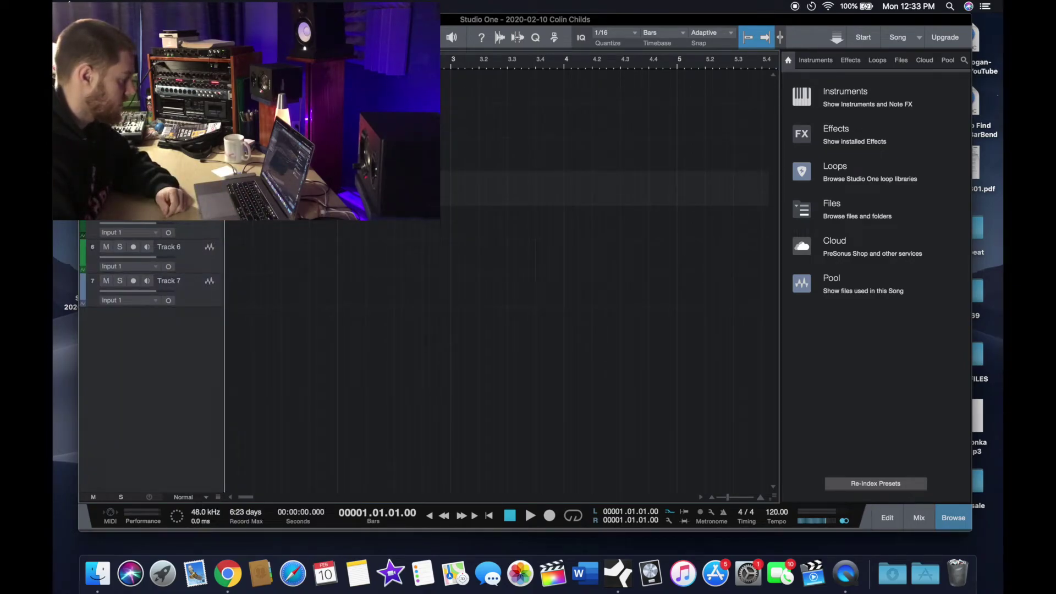
double_click(538, 443)
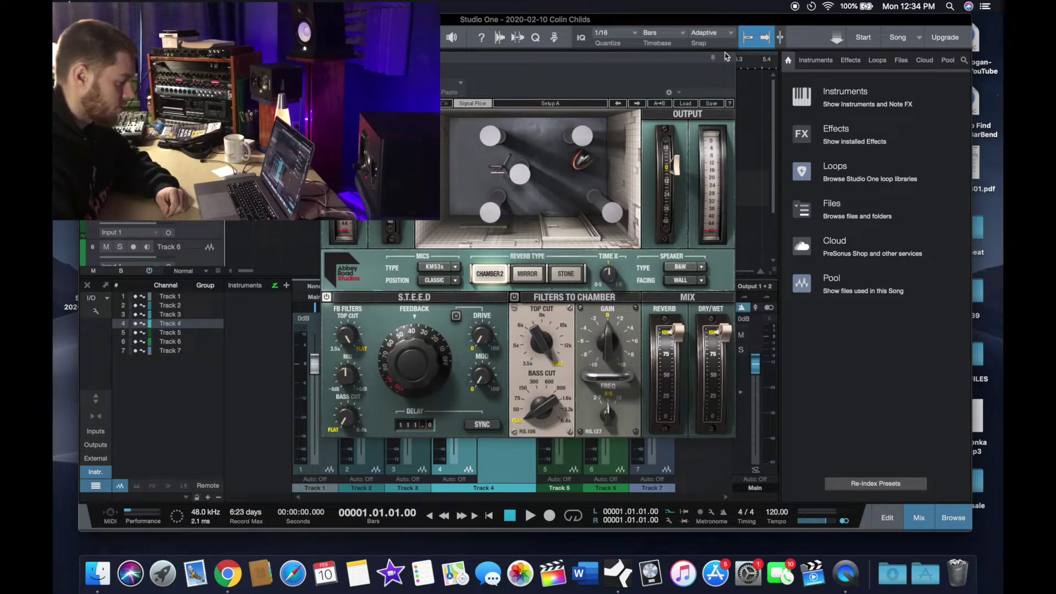
left_click(728, 59)
left_click(468, 392)
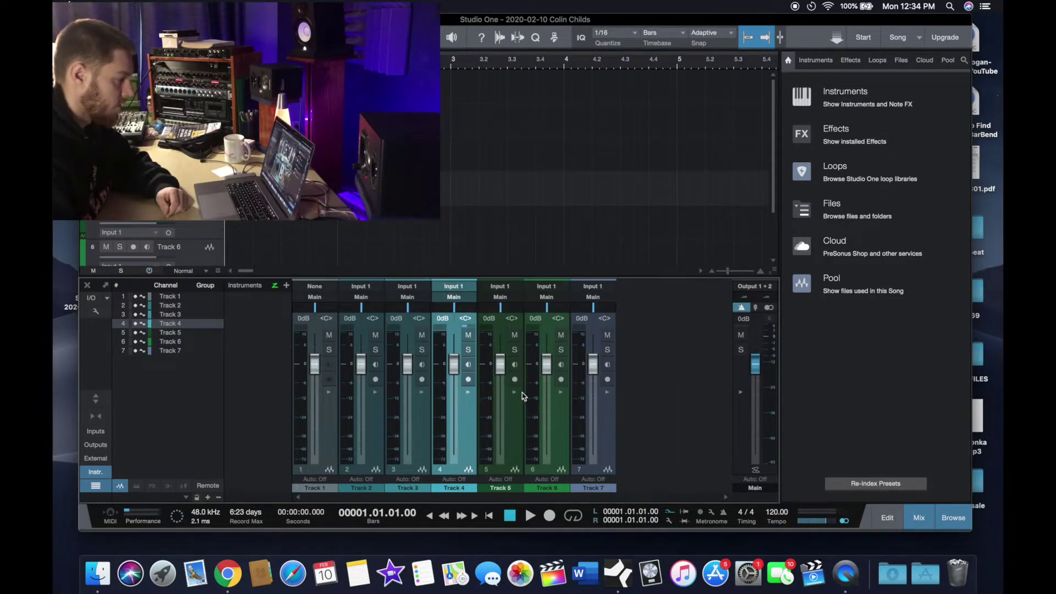
Insert the Waves EMO-D5 Stereo plug-in on Track 5, closing its window and collapsing the channel.
left_click(515, 392)
left_click(578, 287)
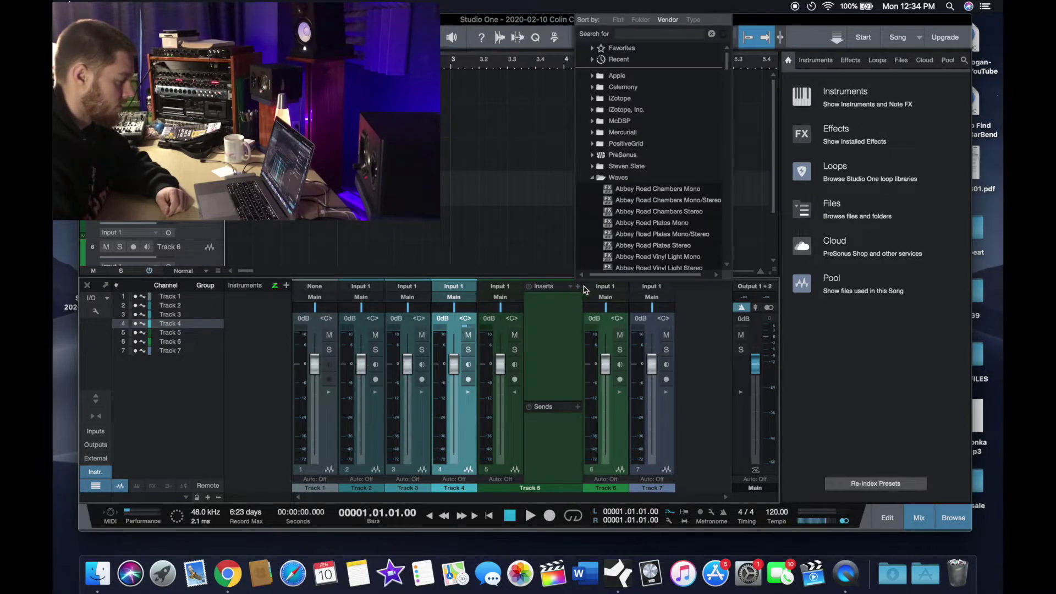
scroll(649, 242, "down", 10)
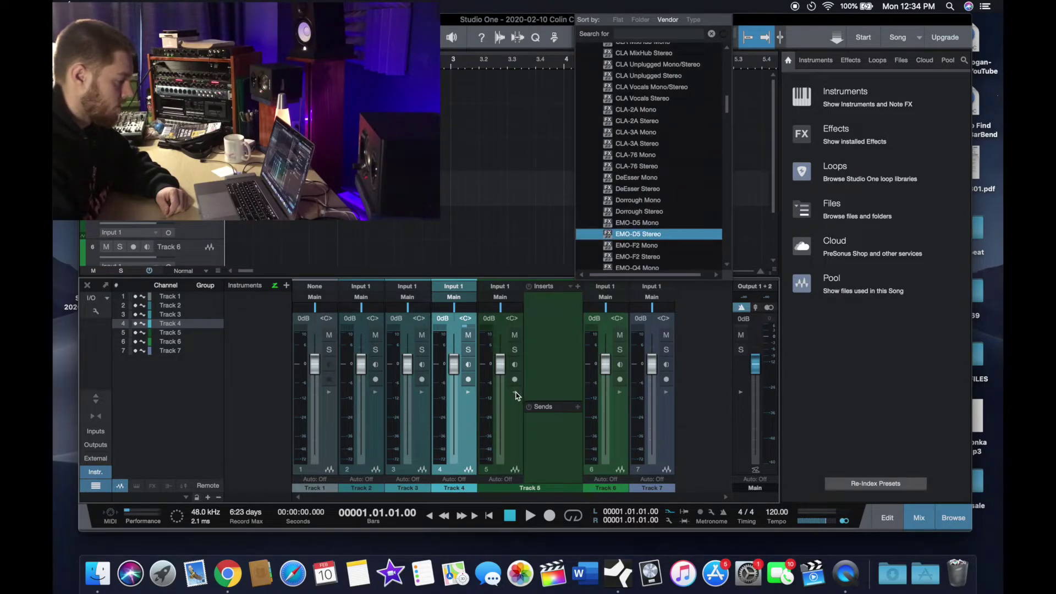
left_click(619, 236)
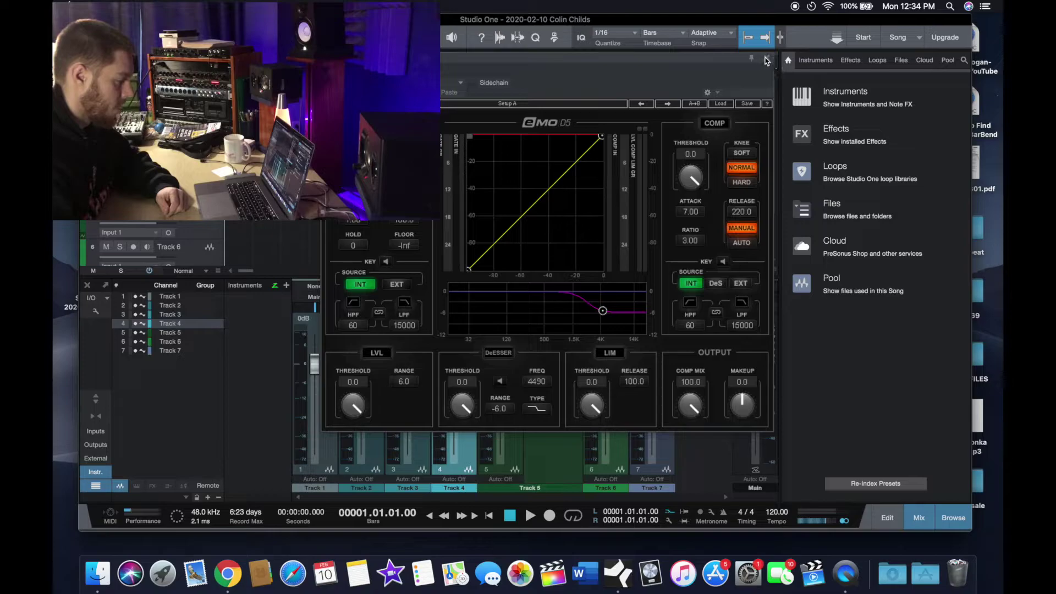
left_click(766, 57)
left_click(518, 391)
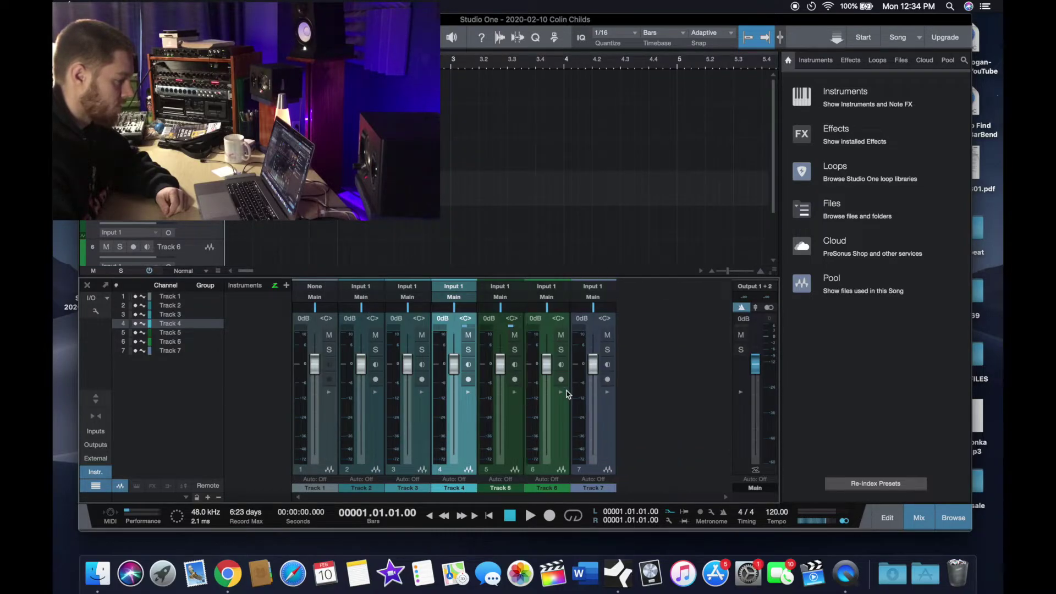
Insert the Waves AR TG Mastering Stereo plug-in on the Main output channel and close its window.
left_click(741, 392)
left_click(773, 287)
scroll(851, 233, "down", 5)
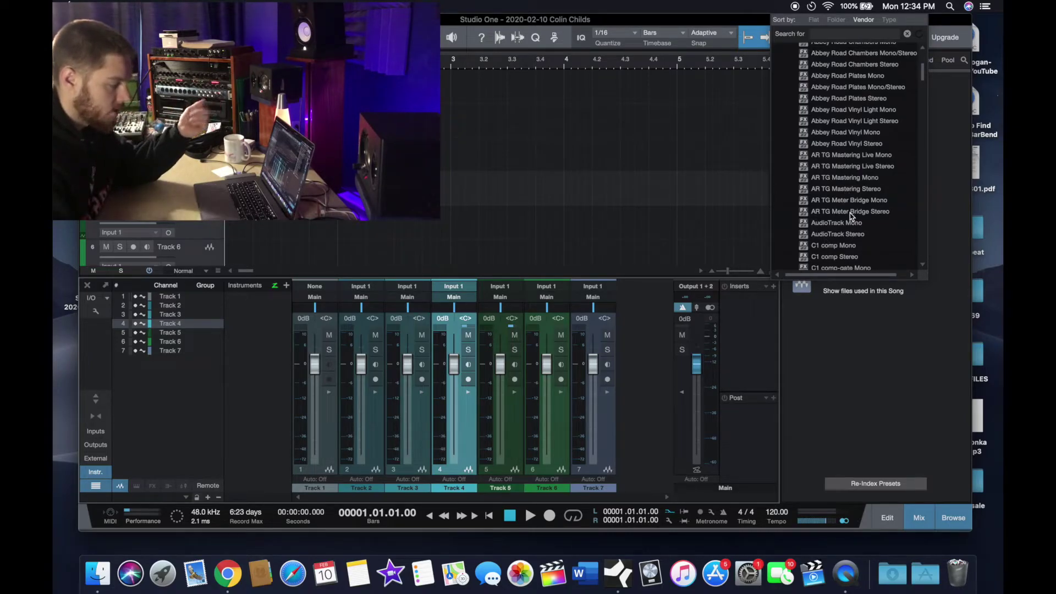
left_click(847, 190)
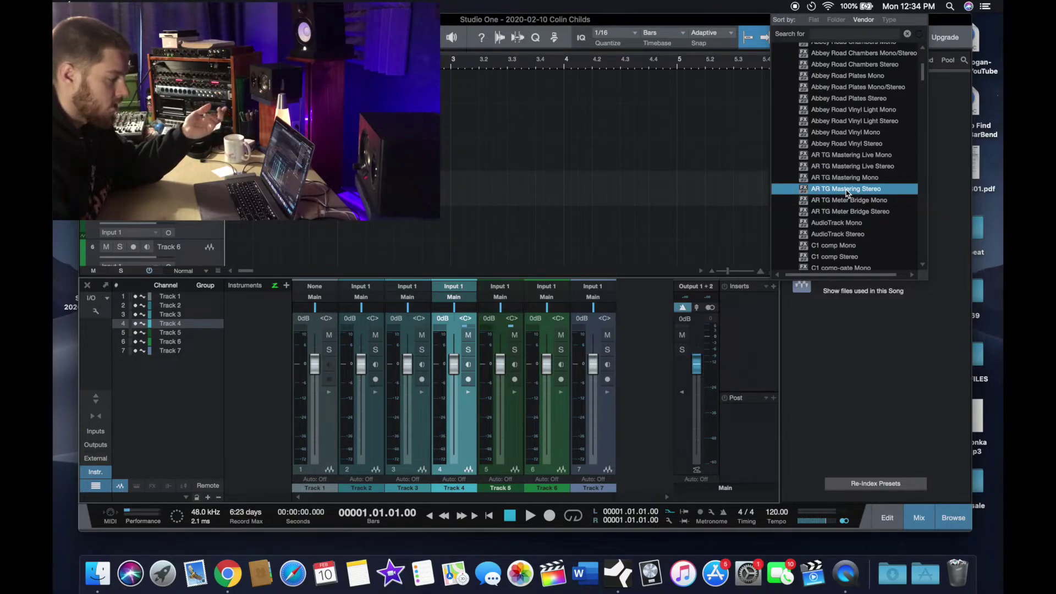
left_click(729, 352)
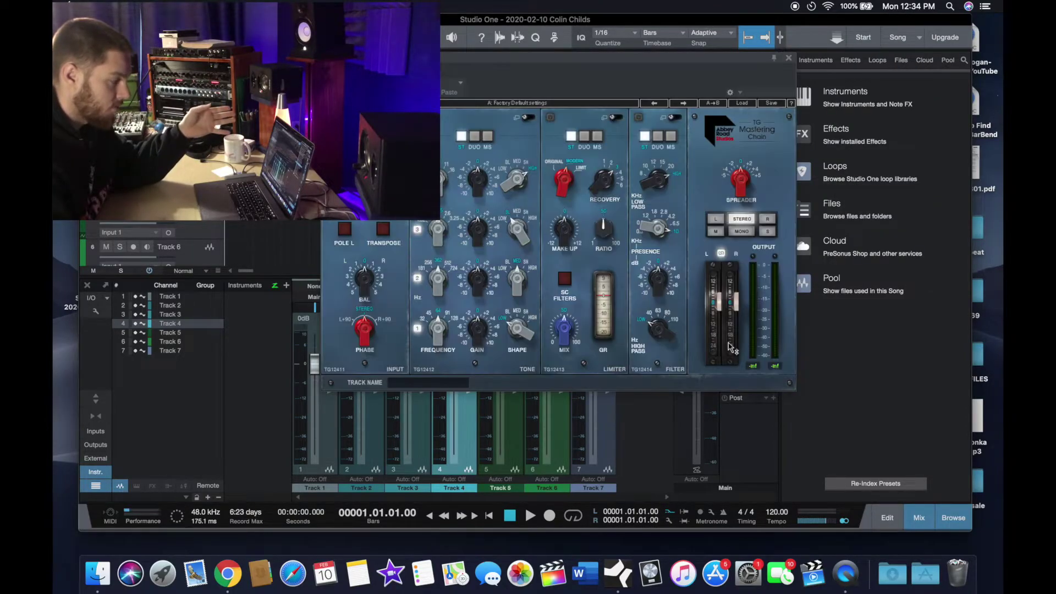
left_click(789, 61)
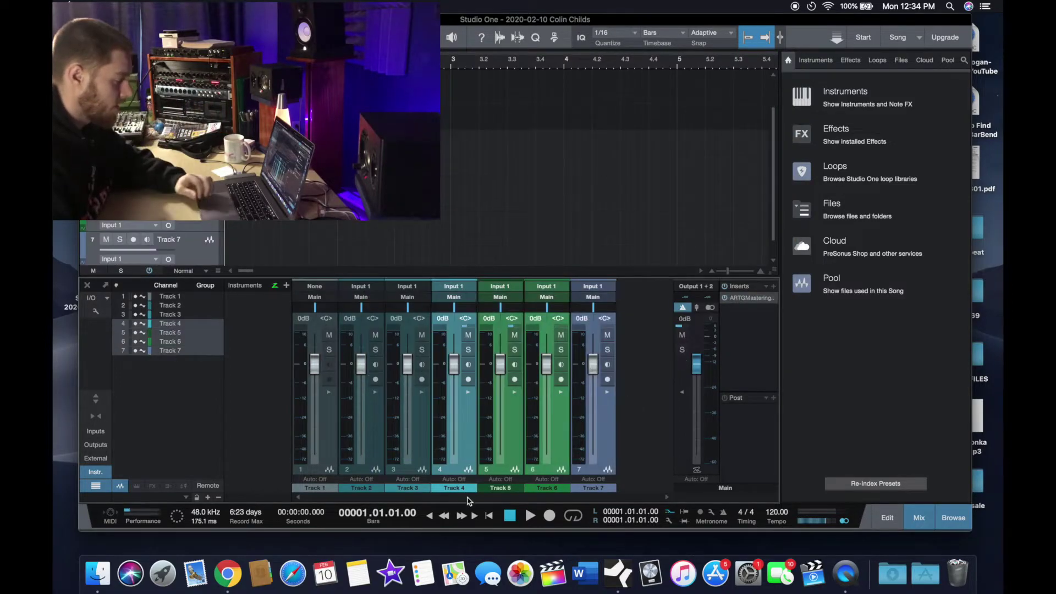
Color the channels of Tracks 4 to 7 red in the mix console.
left_click(473, 489)
left_click(556, 447)
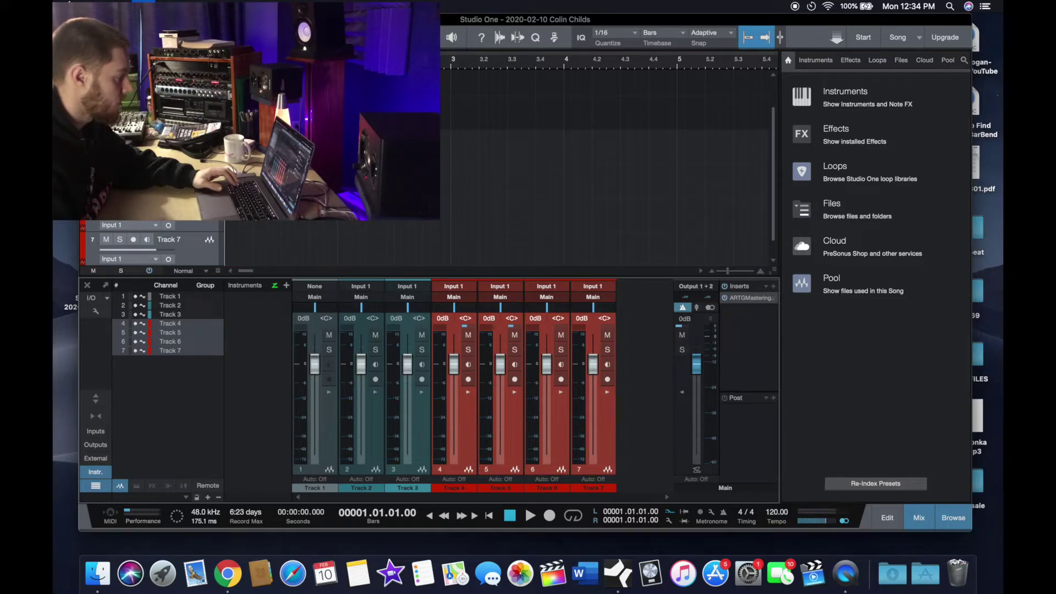
Save the song as a template titled "example".
left_click(181, 142)
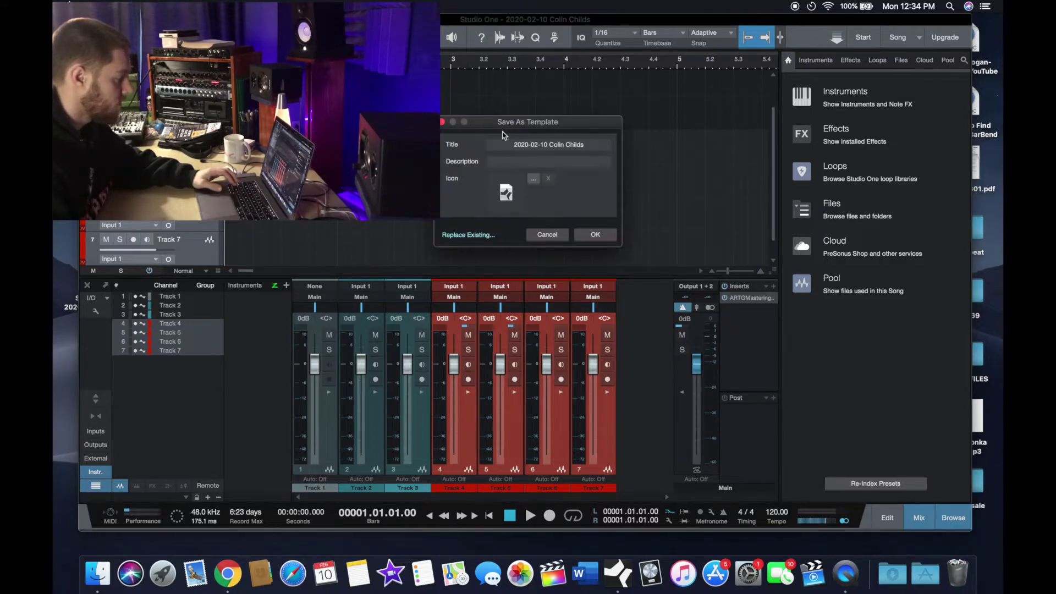
left_click(538, 142)
type("exampl")
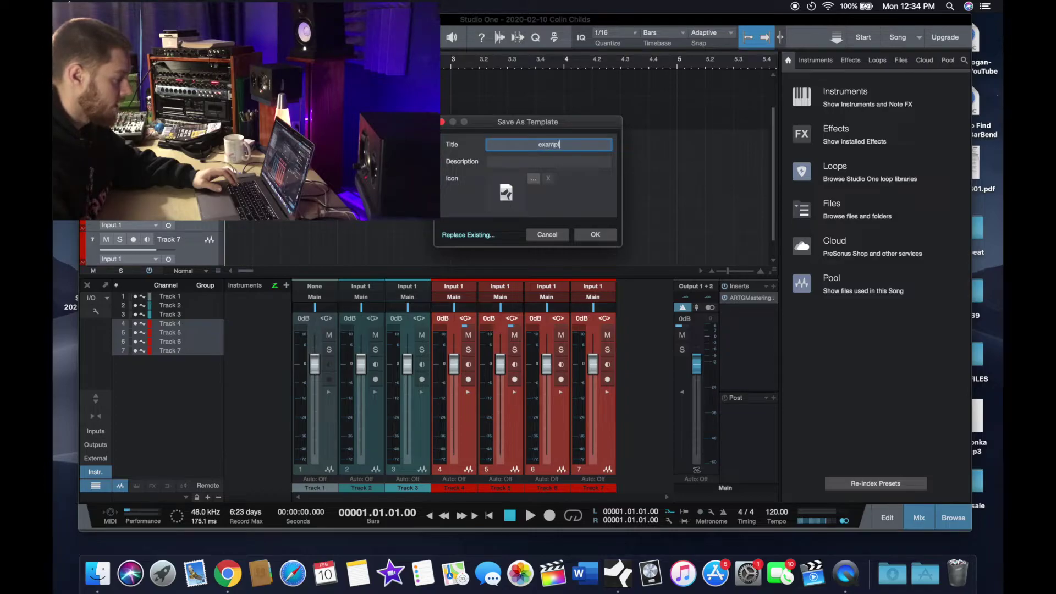
type("e")
key("Return")
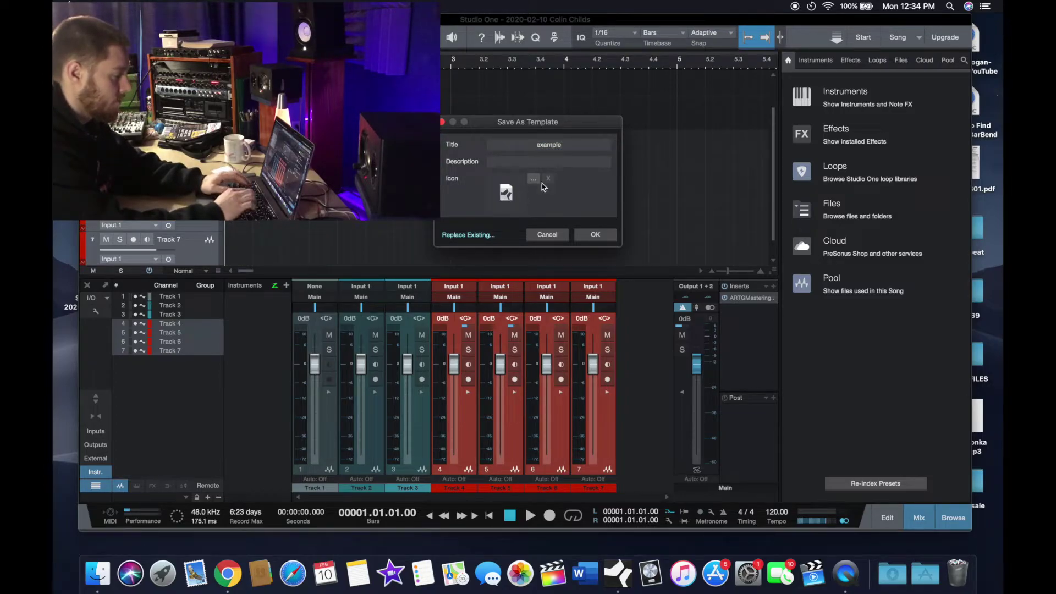
left_click(598, 235)
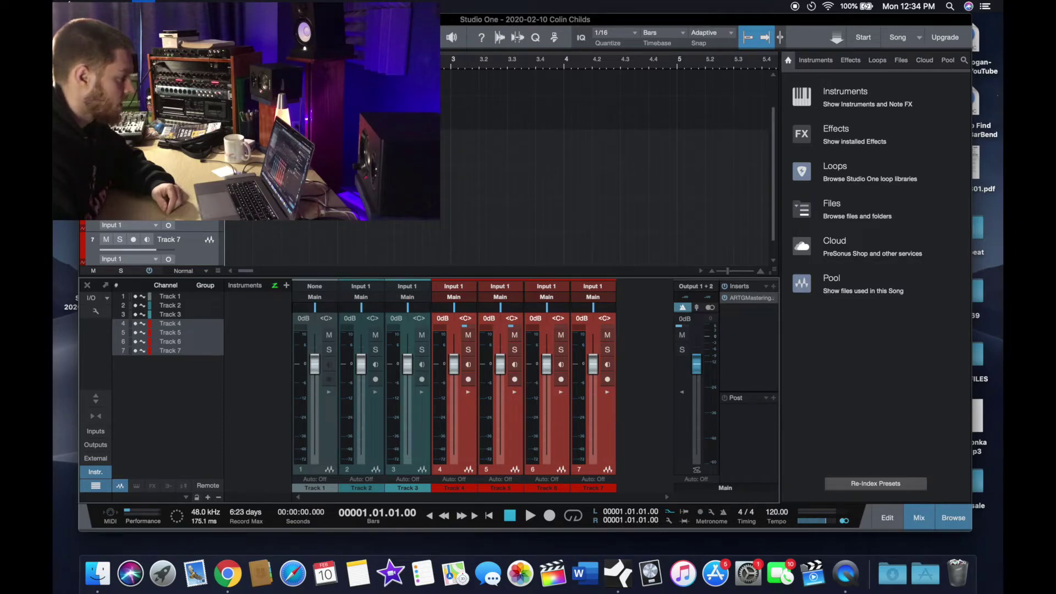
Create a new song from the user template "example", keeping the suggested title and song settings.
key("super+n")
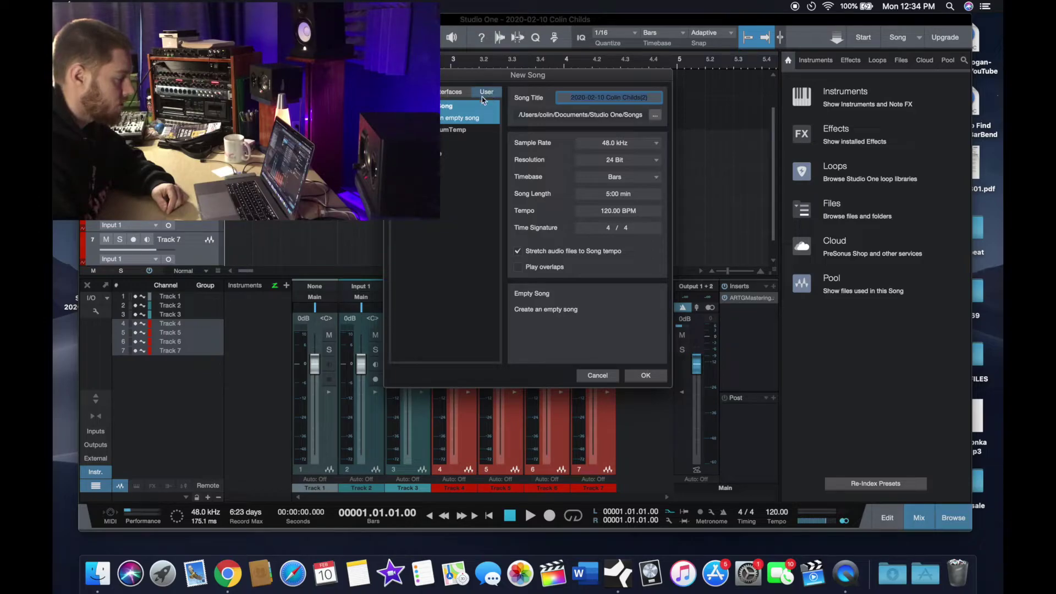
left_click(462, 156)
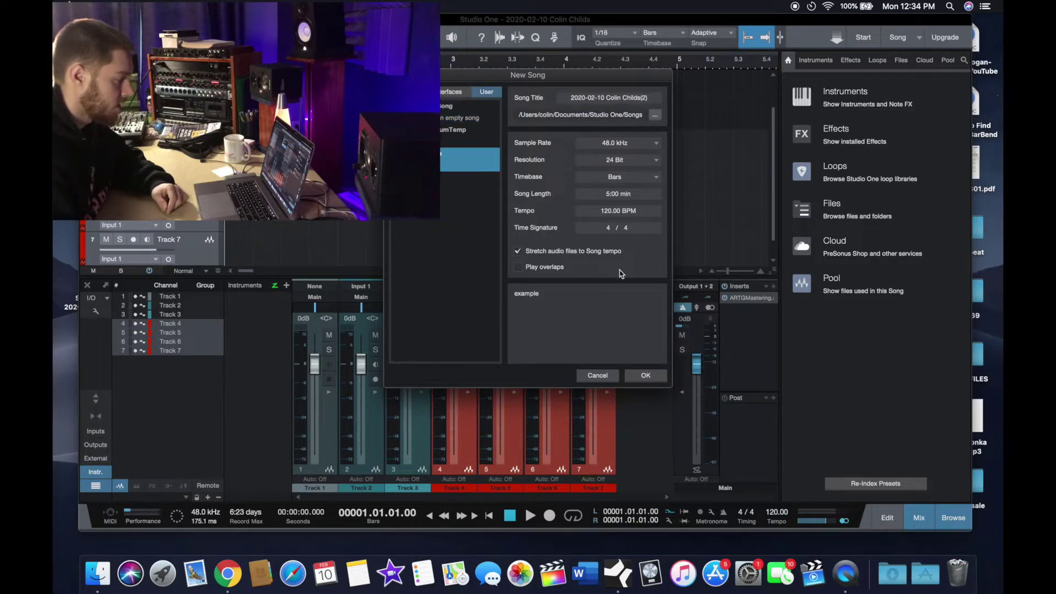
left_click(641, 375)
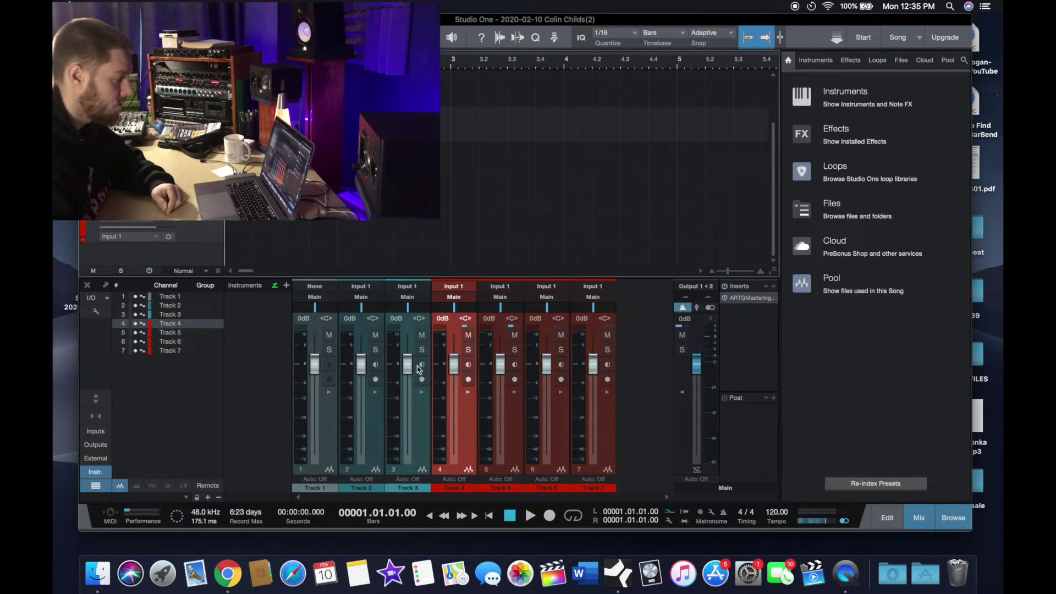
scroll(429, 165, "up", 3)
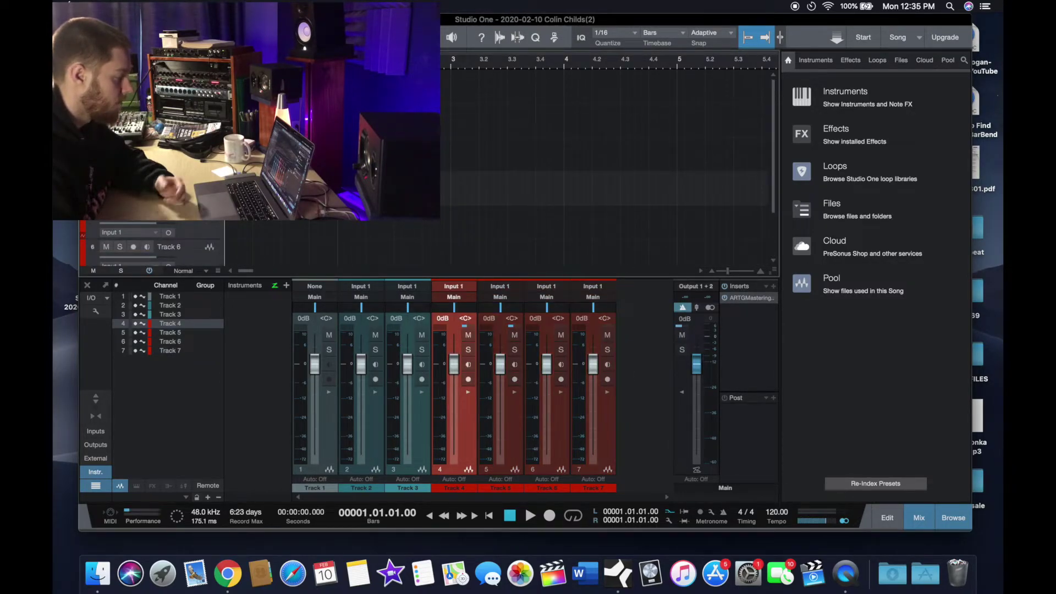
Collapse the Main output channel and briefly expand Tracks 4 and 5 to check their insert plug-ins.
left_click(682, 392)
left_click(469, 392)
left_click(468, 392)
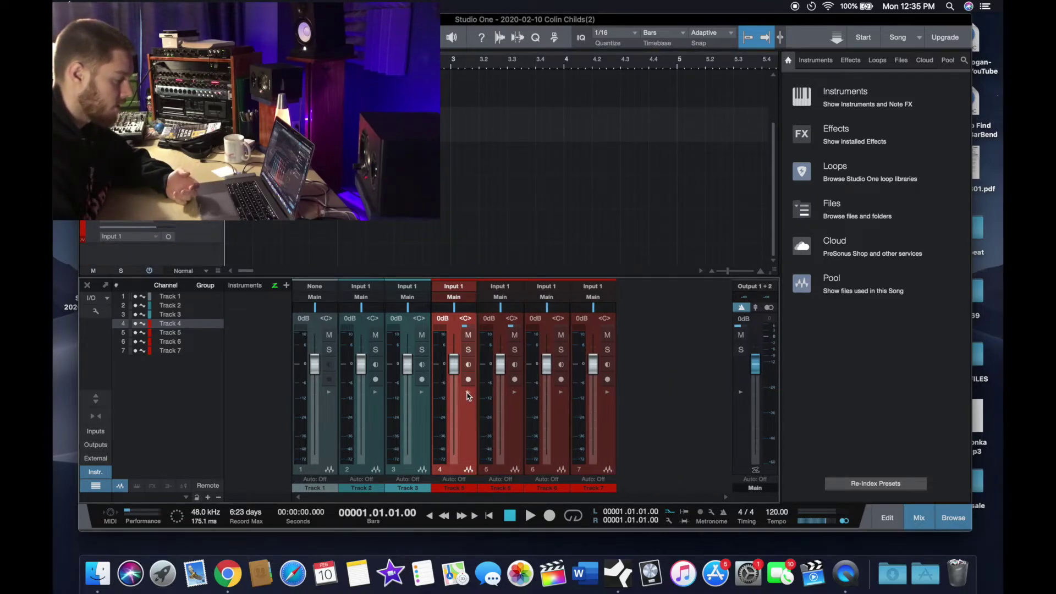
left_click(515, 393)
left_click(515, 392)
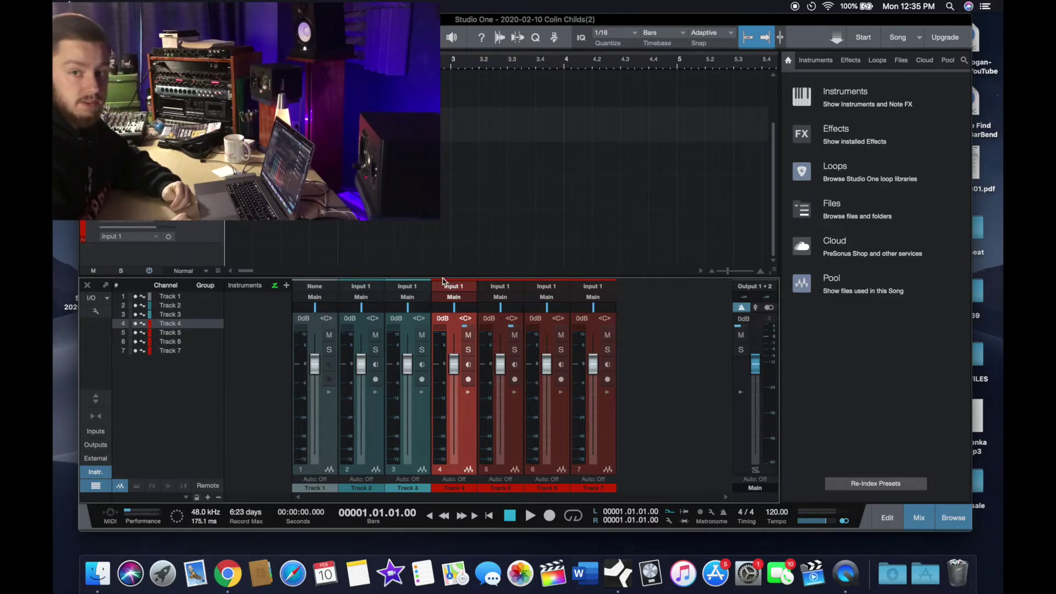
Insert the CLA MixDown Stereo plug-in on Track 1 and move its window clear of the mixer channels.
left_click(315, 407)
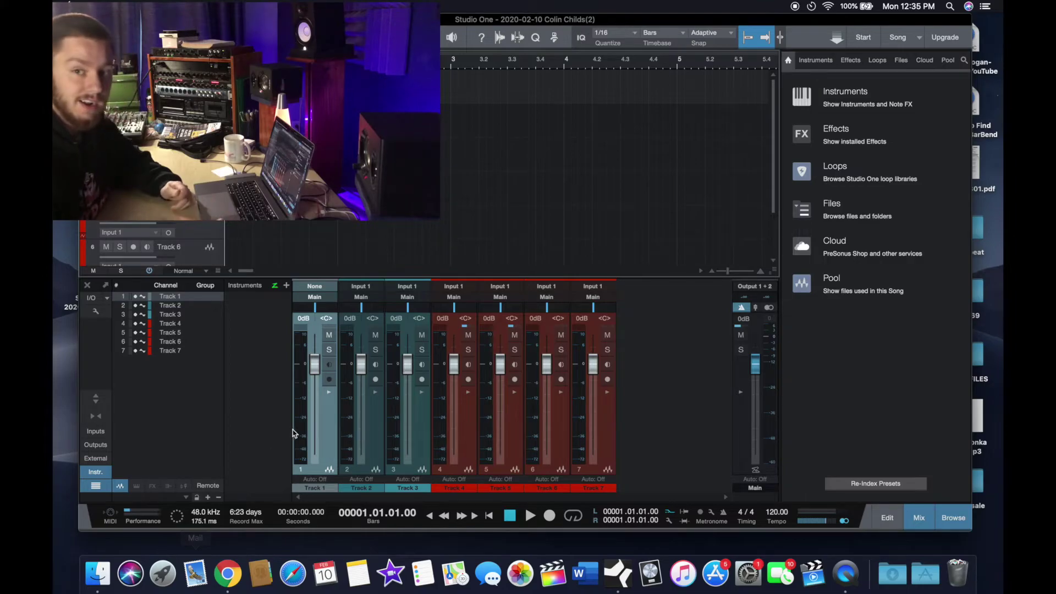
left_click(329, 392)
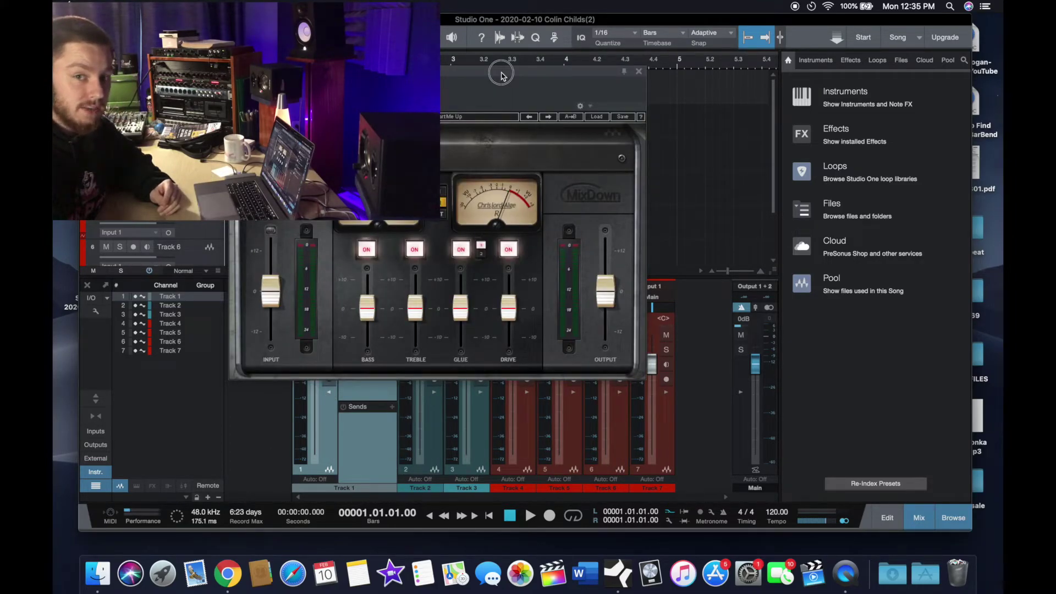
left_click_drag(501, 73, 368, 26)
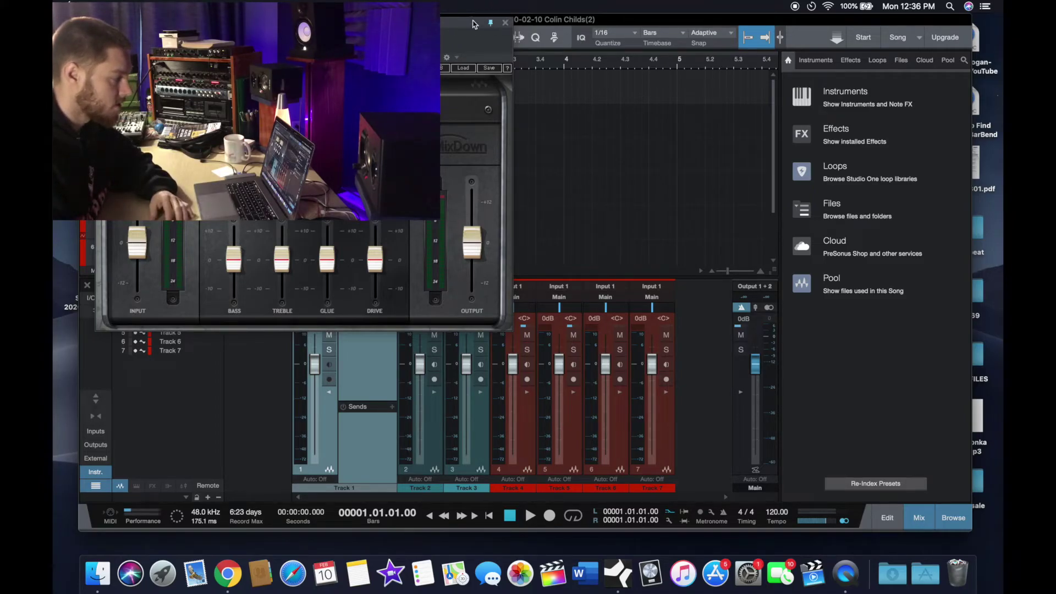
mouse_move(479, 22)
left_mouse_down()
mouse_move(454, 19)
mouse_move(463, 20)
left_mouse_up()
Open the Abbey Road Chambers Mono plug-in on Track 4 and place its window beside the CLA MixDown window.
left_click(527, 392)
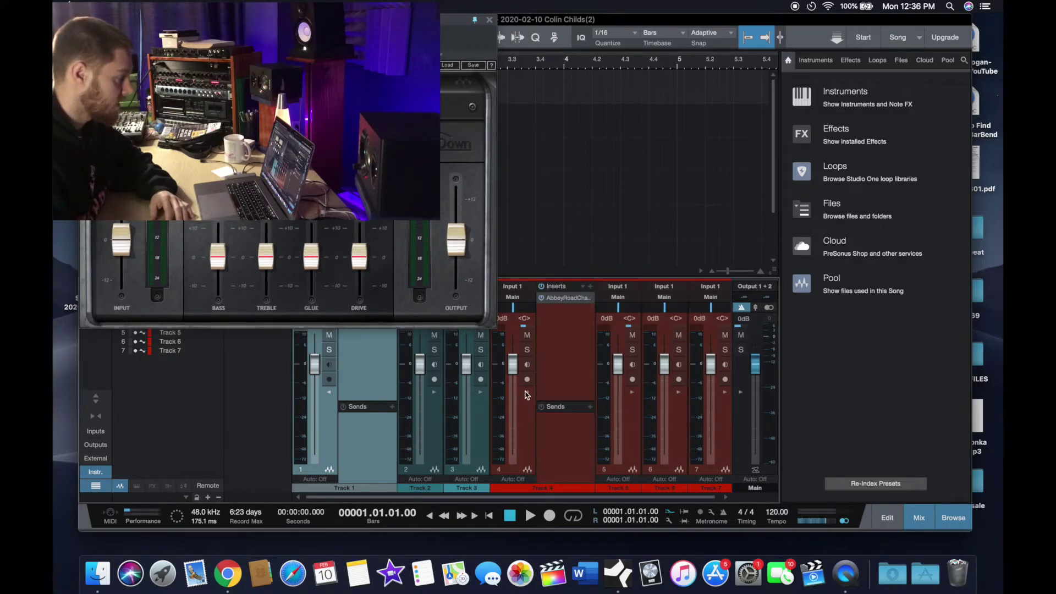
left_click(572, 298)
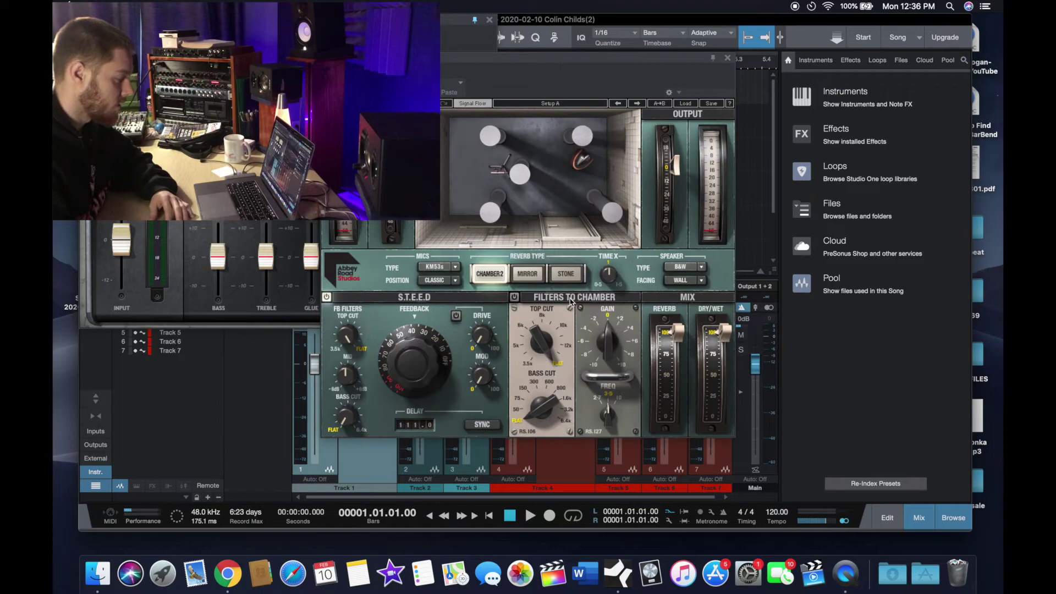
left_click_drag(609, 55, 787, 16)
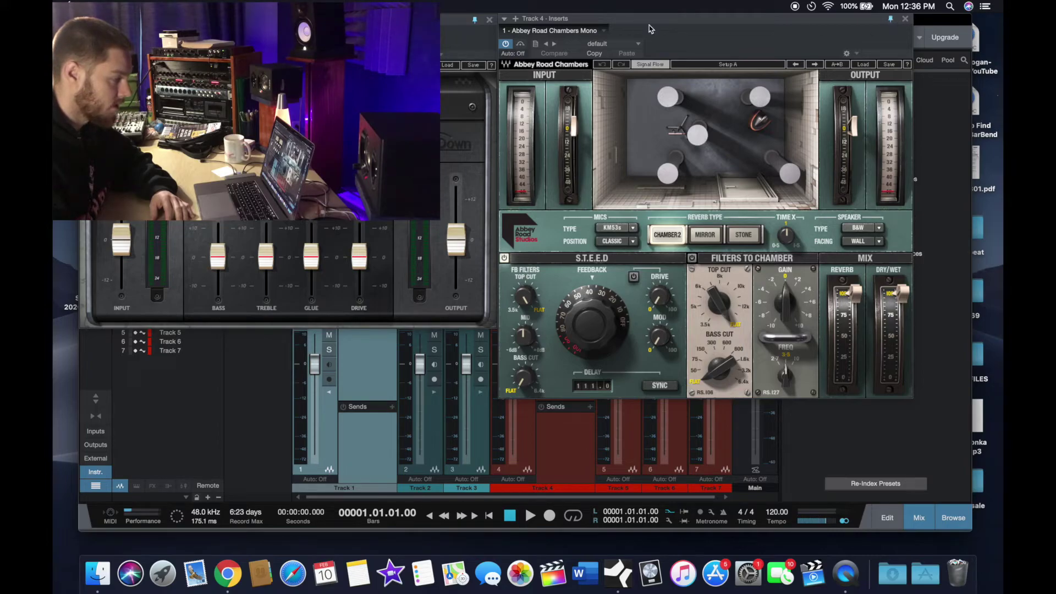
Insert a six-band equalizer plug-in on Track 3 and move its window between the other two plug-in windows.
left_click(481, 392)
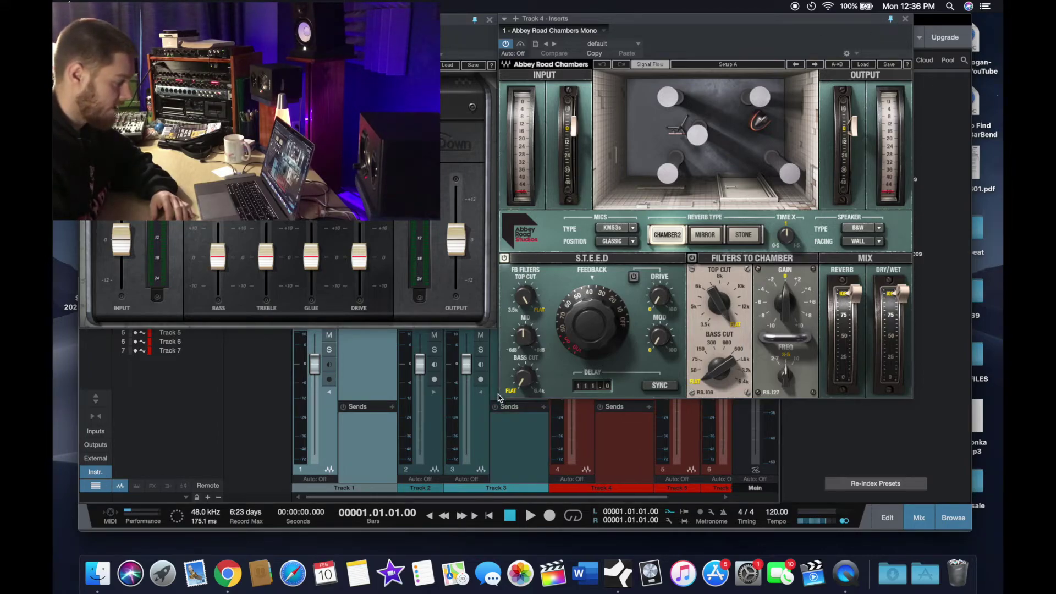
left_click_drag(617, 26, 779, 28)
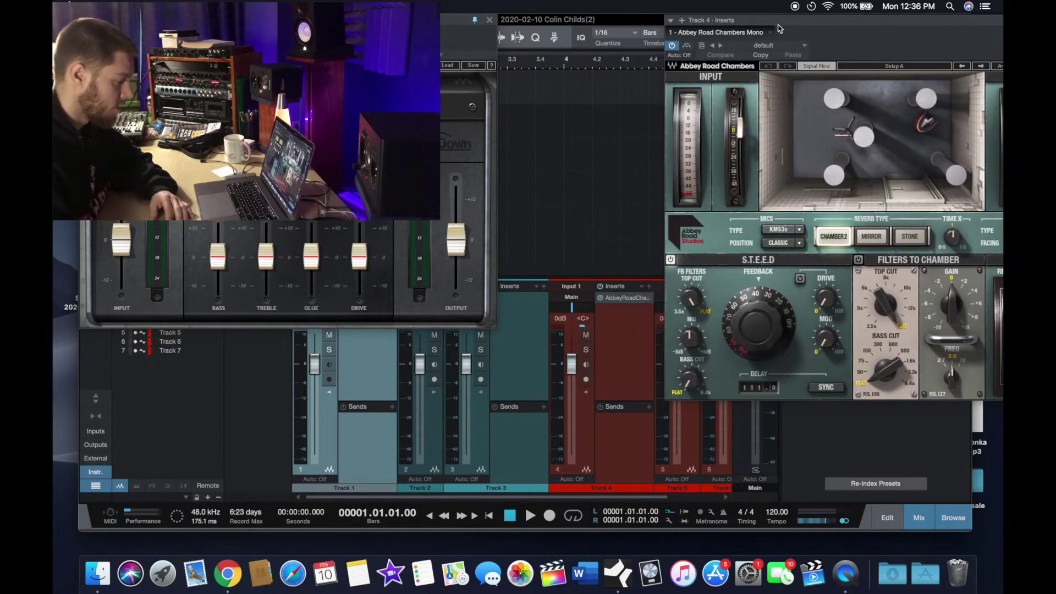
left_click(544, 287)
scroll(620, 242, "down", 15)
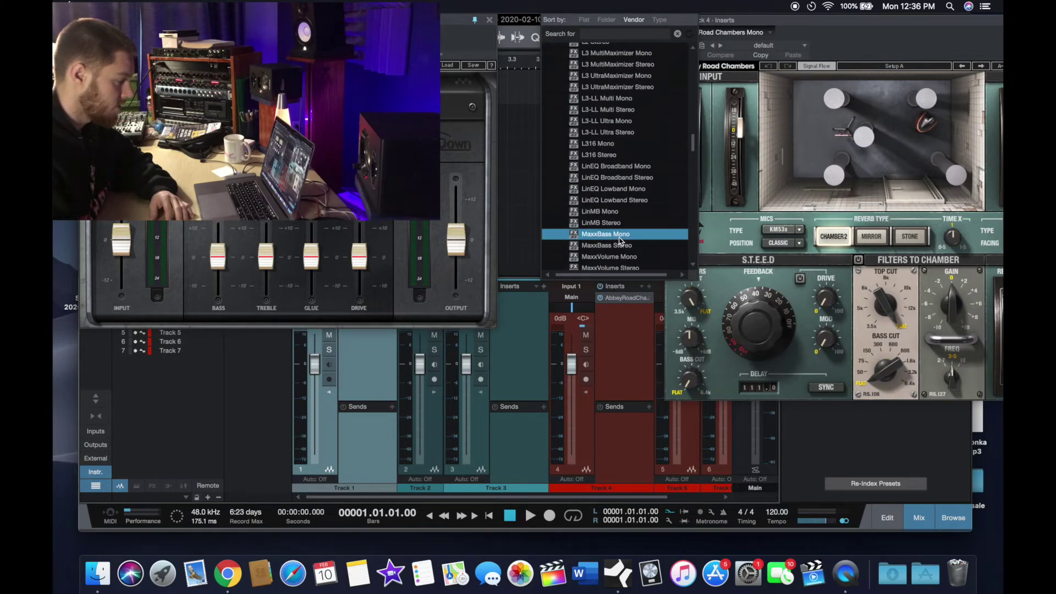
double_click(620, 238)
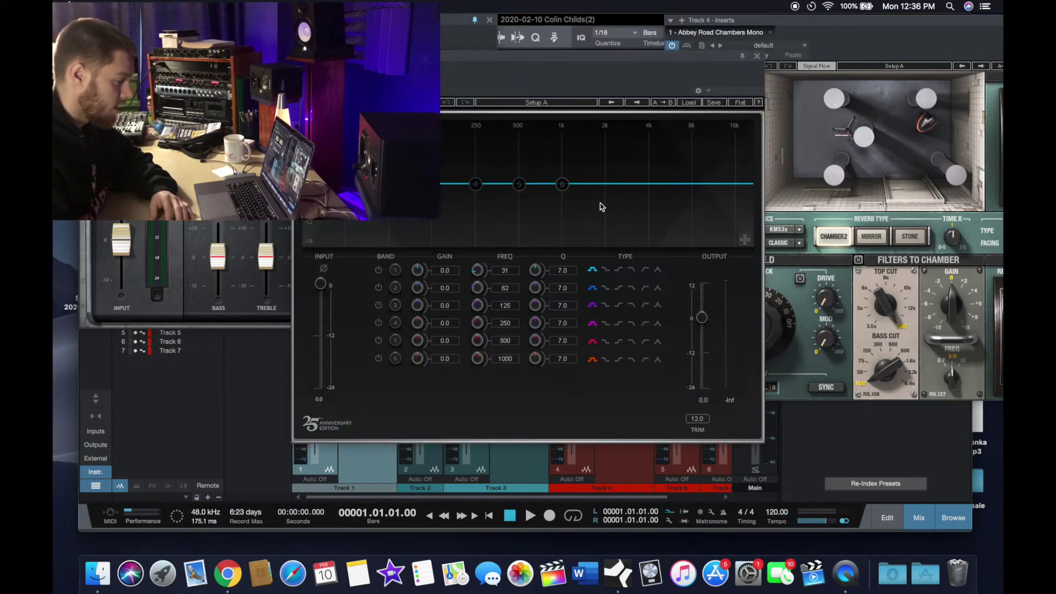
left_click_drag(625, 60, 717, 24)
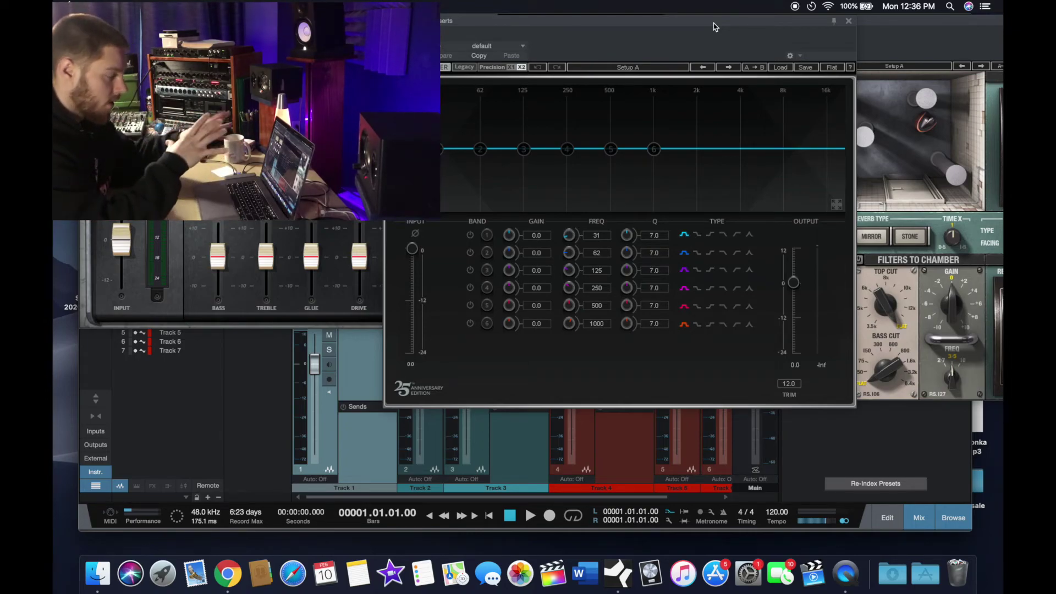
Close the open plug-in windows and expand the Track 7 channel to show its inserts and sends.
left_click(848, 23)
left_click_drag(826, 21, 573, 21)
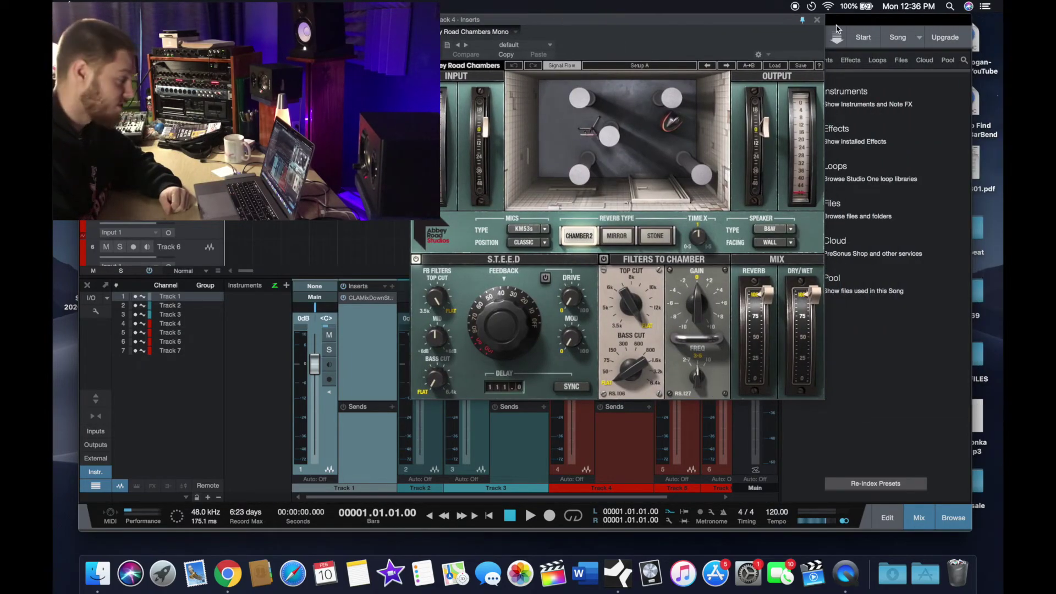
left_click(819, 21)
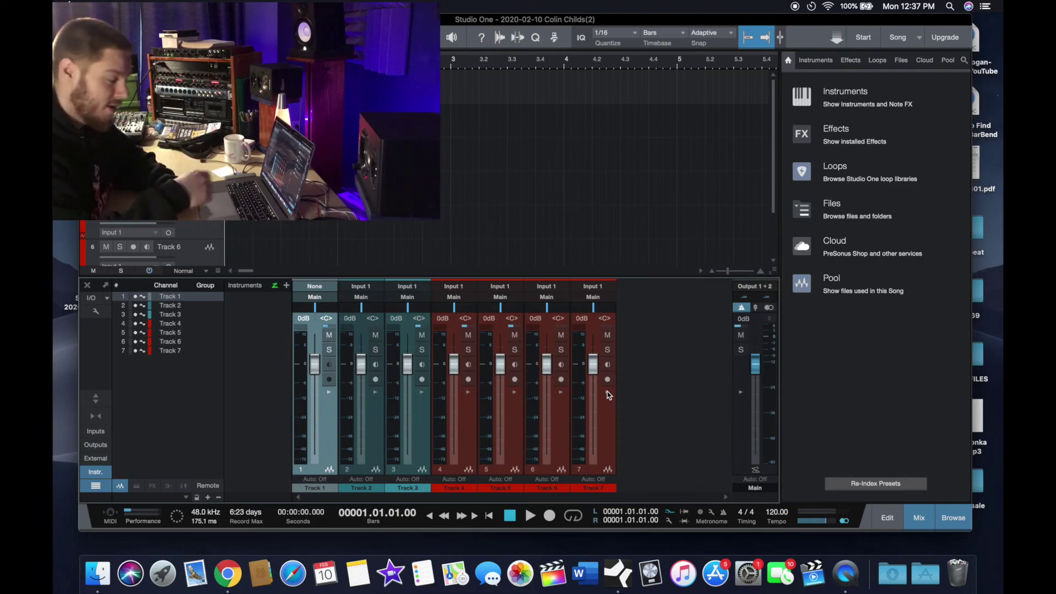
left_click(609, 394)
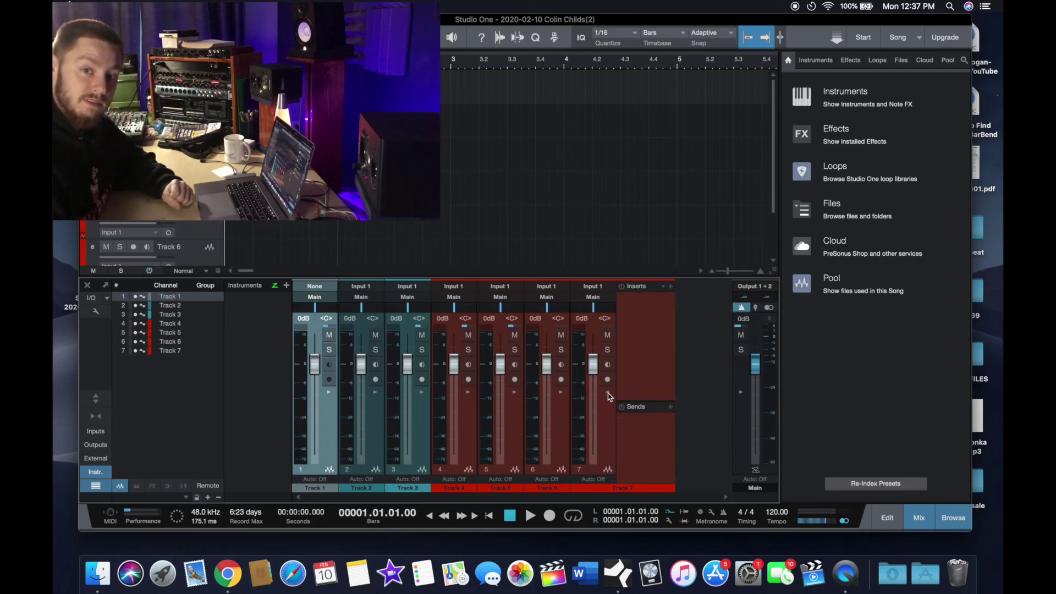